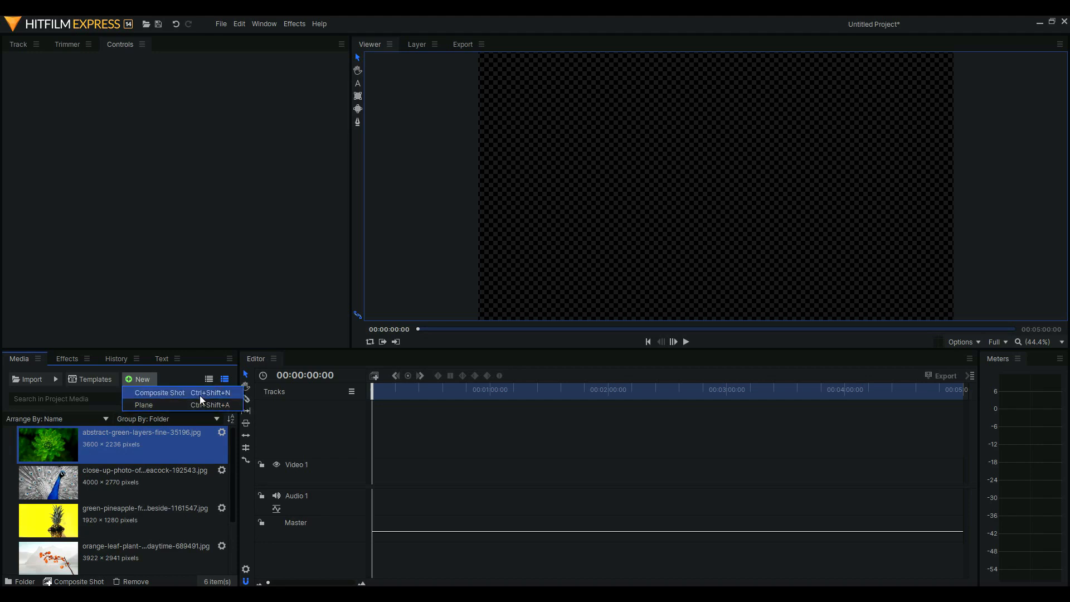
# Create a new composite shot 500 pixels wide and 500 pixels high
pyautogui.click(200, 394)
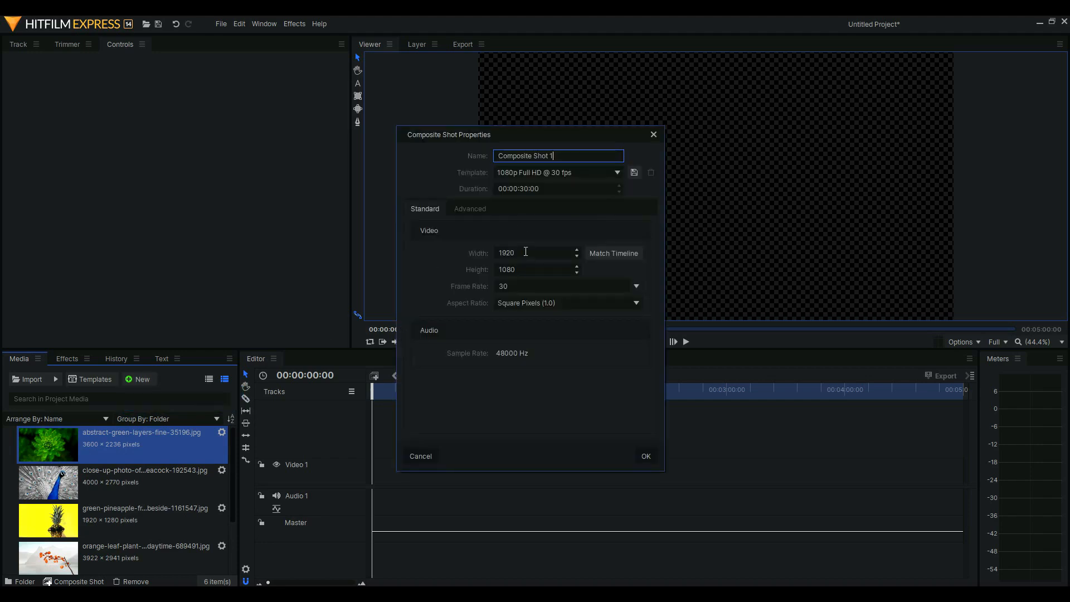
pyautogui.doubleClick(525, 251)
pyautogui.write('500')
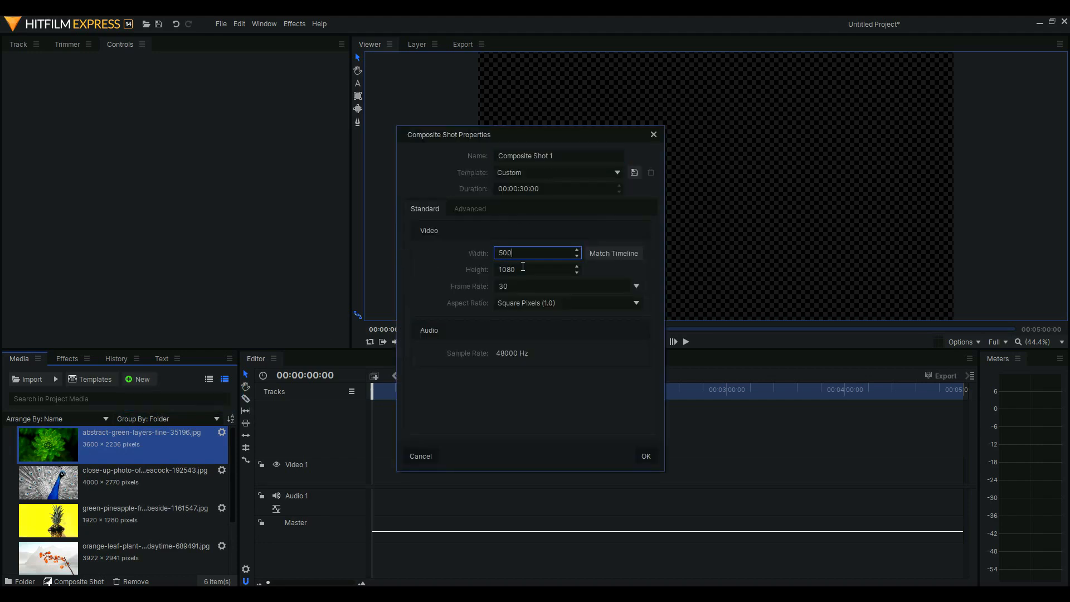
pyautogui.press('Tab')
pyautogui.write('500')
pyautogui.press('Return')
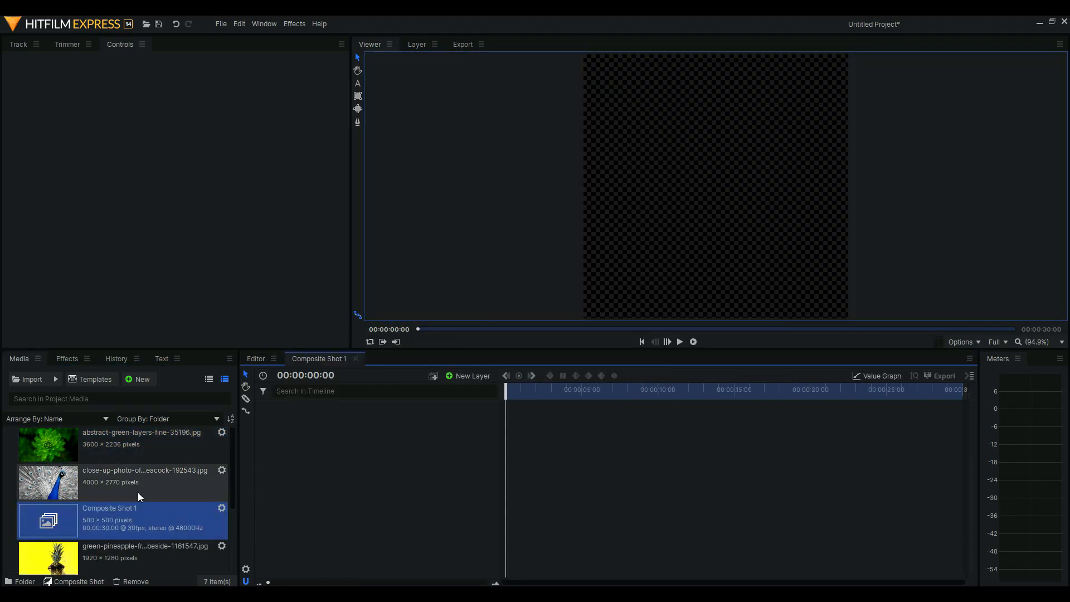
# Add the abstract-green-layers image as a layer in the new composite shot
pyautogui.moveTo(88, 438); pyautogui.dragTo(362, 436)
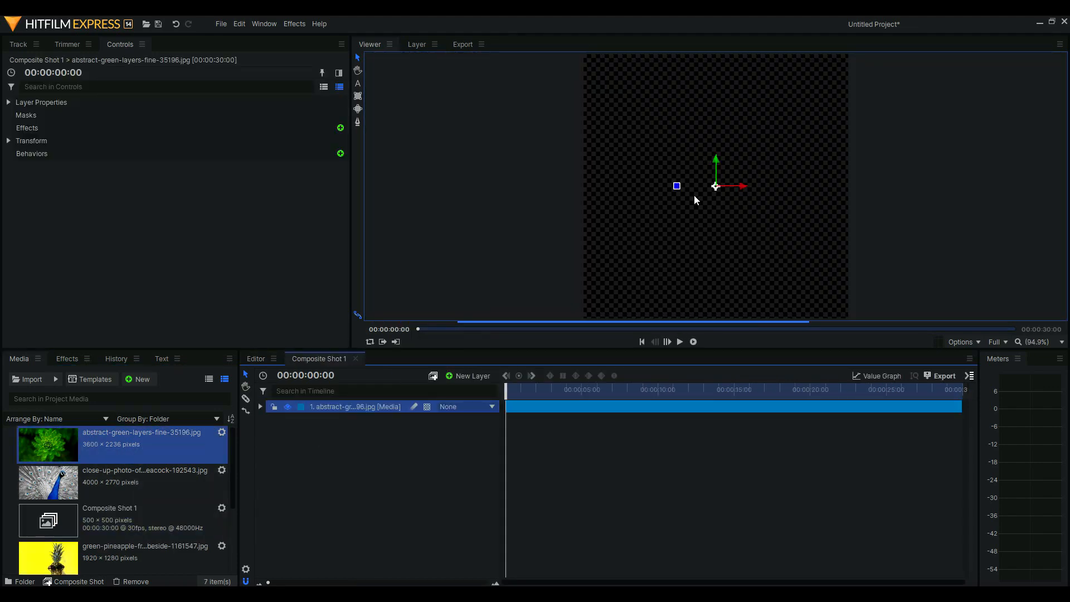
pyautogui.scroll(-1, 693, 195)
pyautogui.scroll(-1, 700, 175)
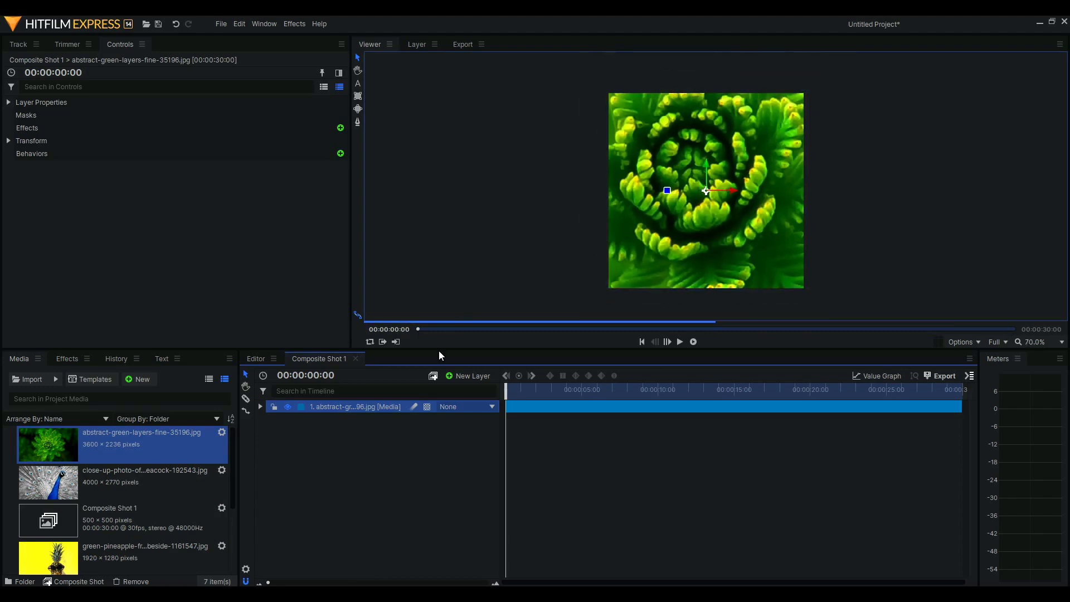
# Scale the green plant image layer to 34% so more of it fits in the square frame
pyautogui.click(261, 406)
pyautogui.click(272, 445)
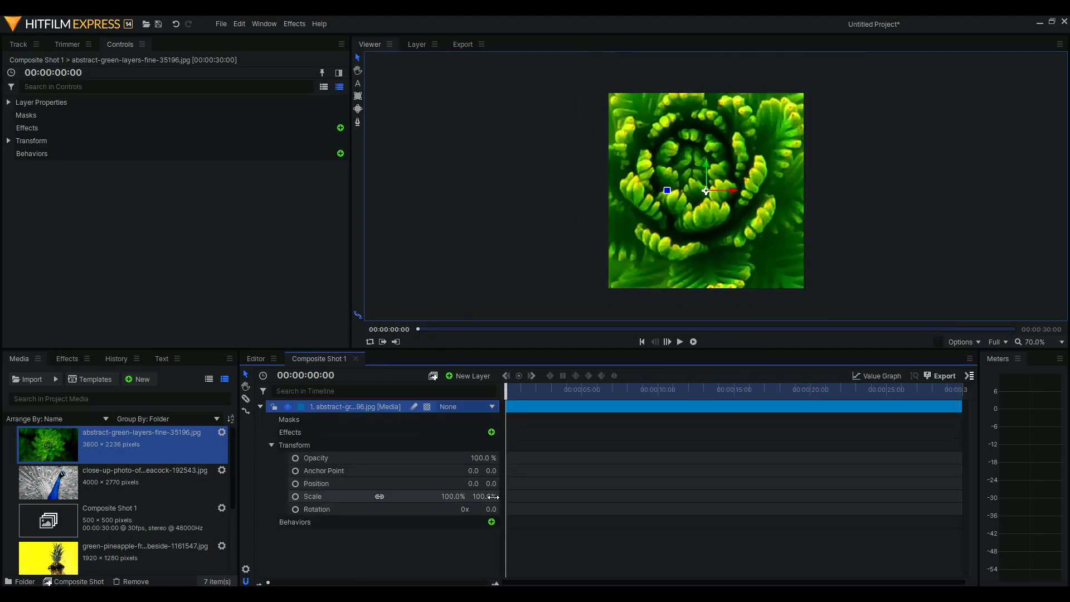
pyautogui.click(312, 496)
pyautogui.moveTo(459, 496); pyautogui.dragTo(441, 496)
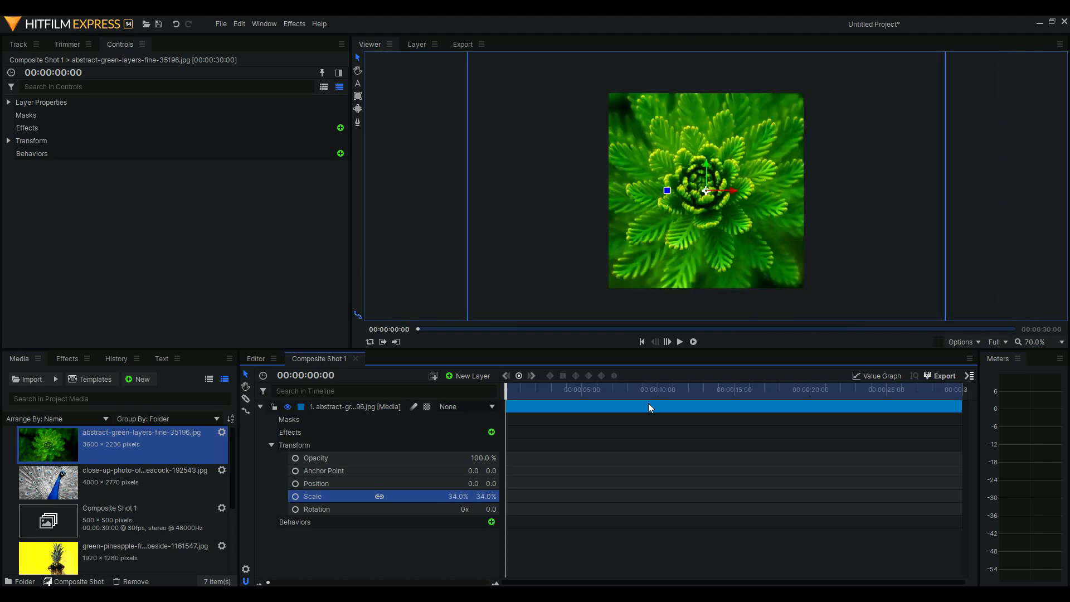
pyautogui.click(984, 199)
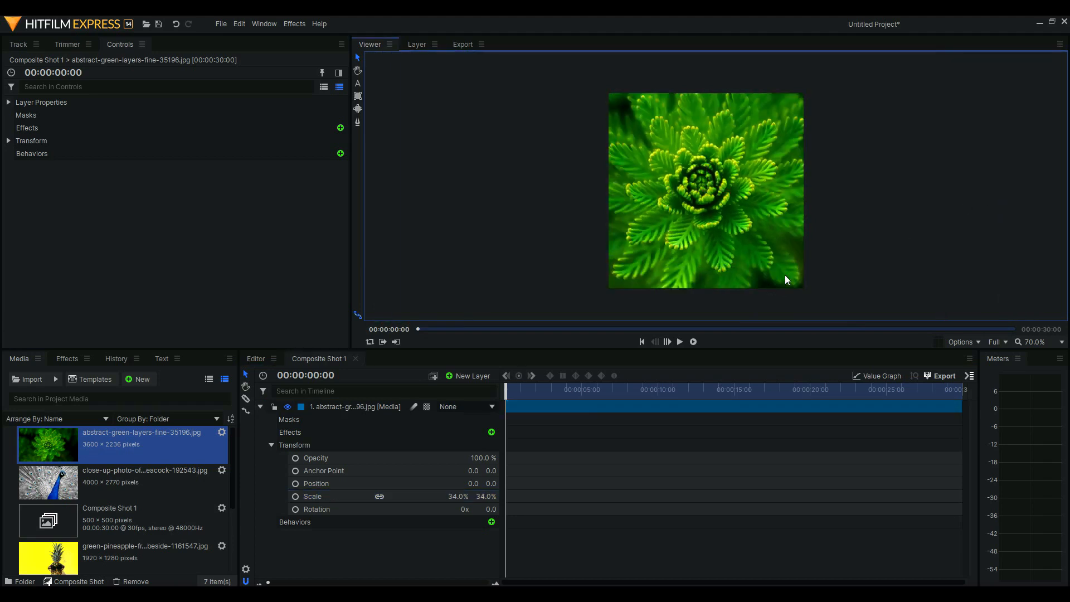
pyautogui.click(260, 406)
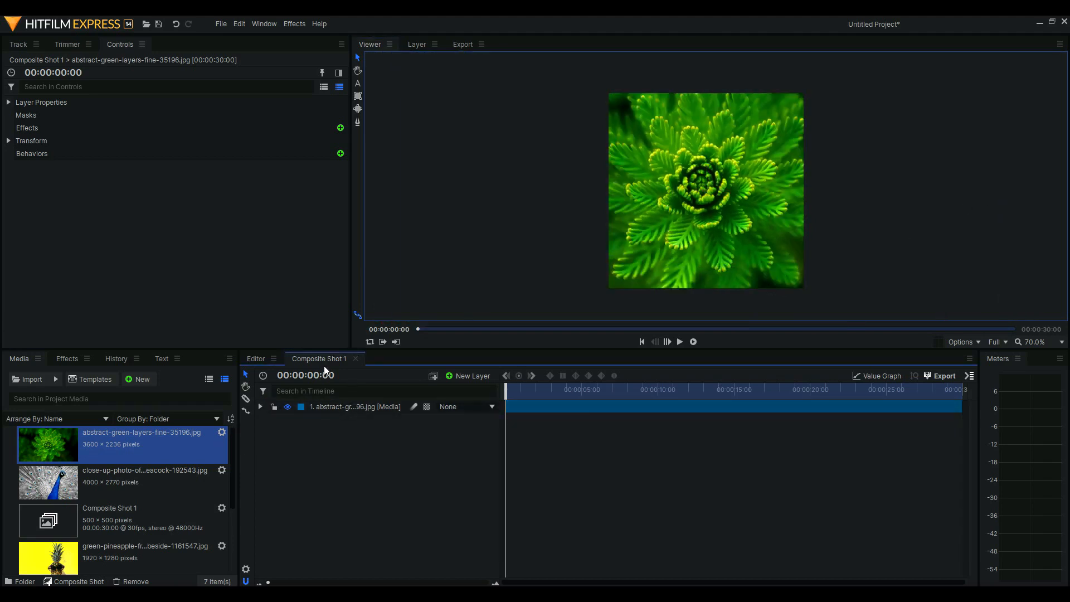
# Rename the 500 × 500 composite shot as 1
pyautogui.click(91, 533)
pyautogui.click(92, 533)
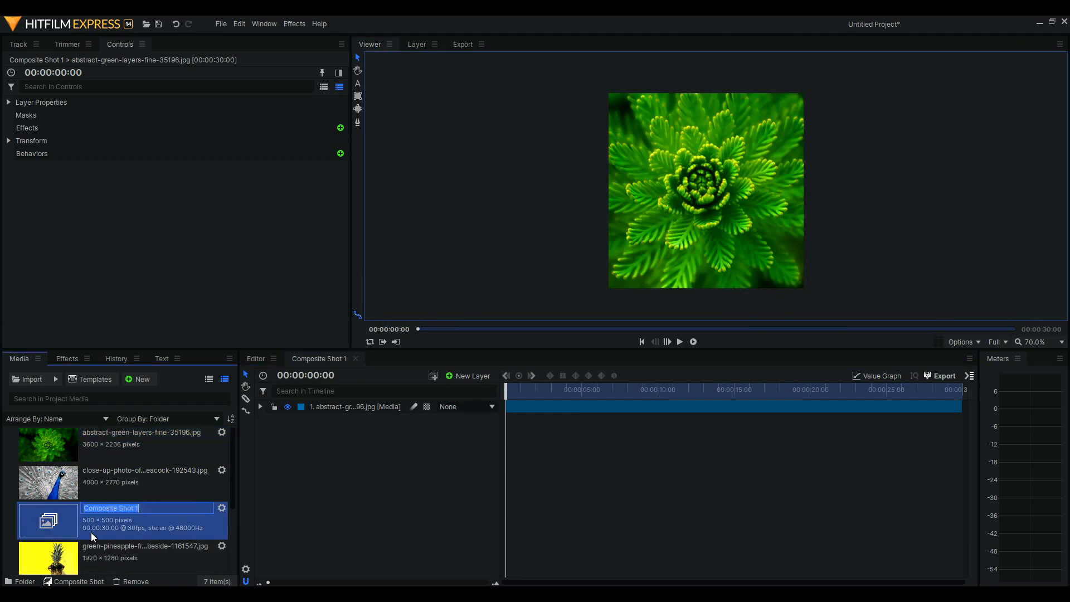
pyautogui.write('1')
pyautogui.press('Return')
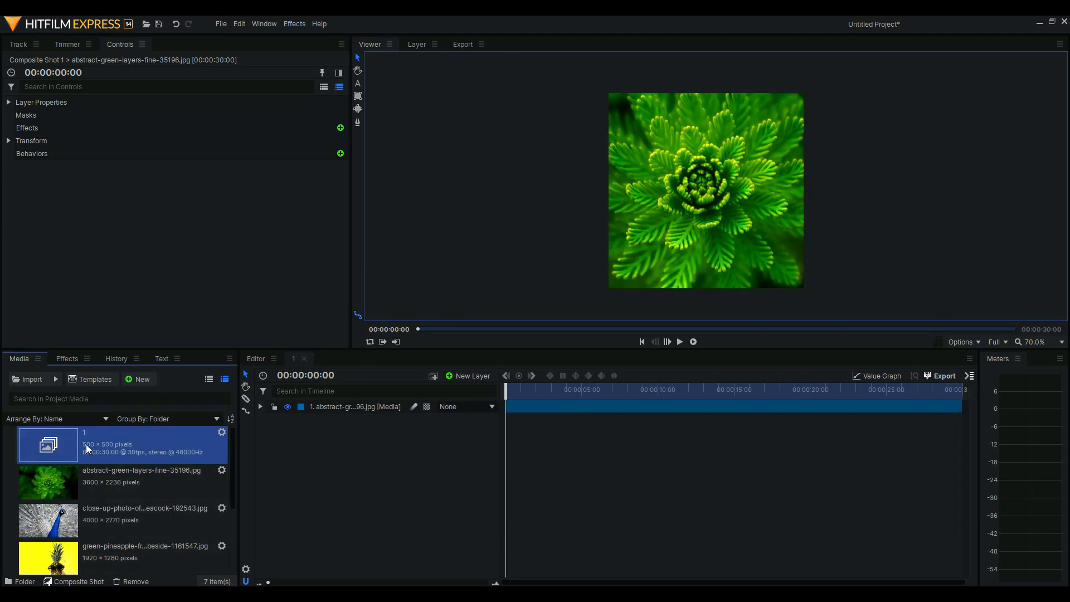
# Duplicate composite shot 1 and rename the copy as 2
pyautogui.hotkey('ctrl', 'd')
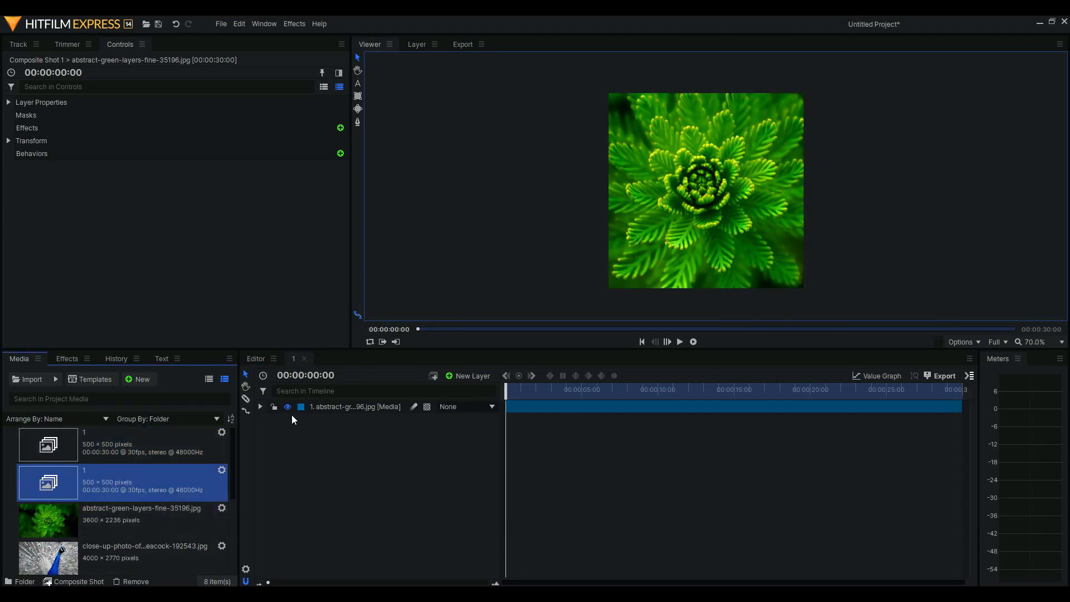
pyautogui.click(95, 477)
pyautogui.write('2')
pyautogui.press('Return')
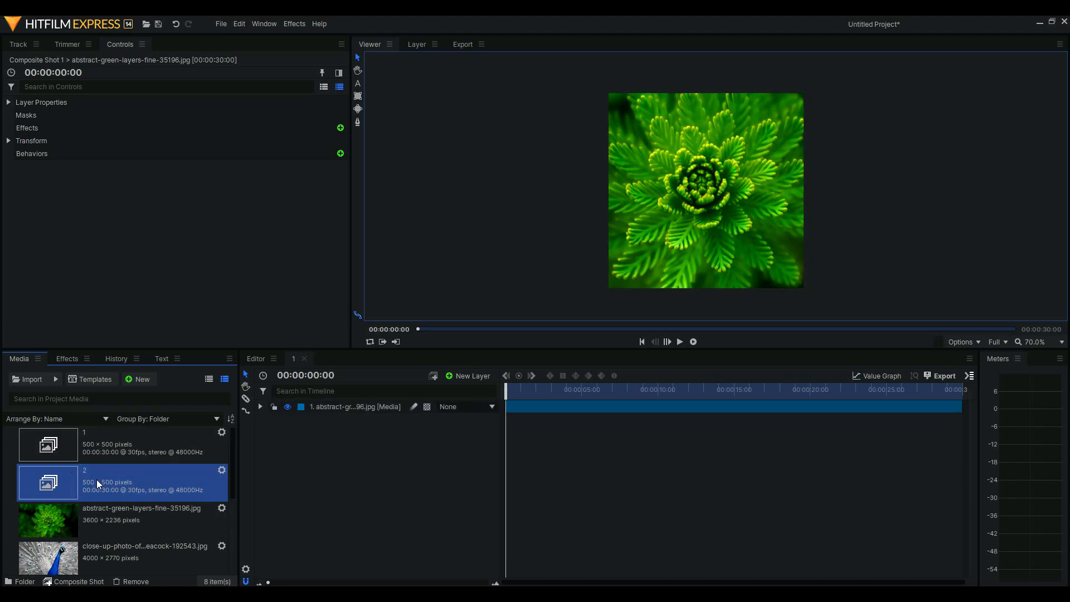
# Open composite shot 2 and replace its green plant layer with the close-up peacock image
pyautogui.click(327, 408)
pyautogui.doubleClick(64, 481)
pyautogui.moveTo(63, 480); pyautogui.dragTo(326, 424)
pyautogui.click(341, 408)
pyautogui.press('Delete')
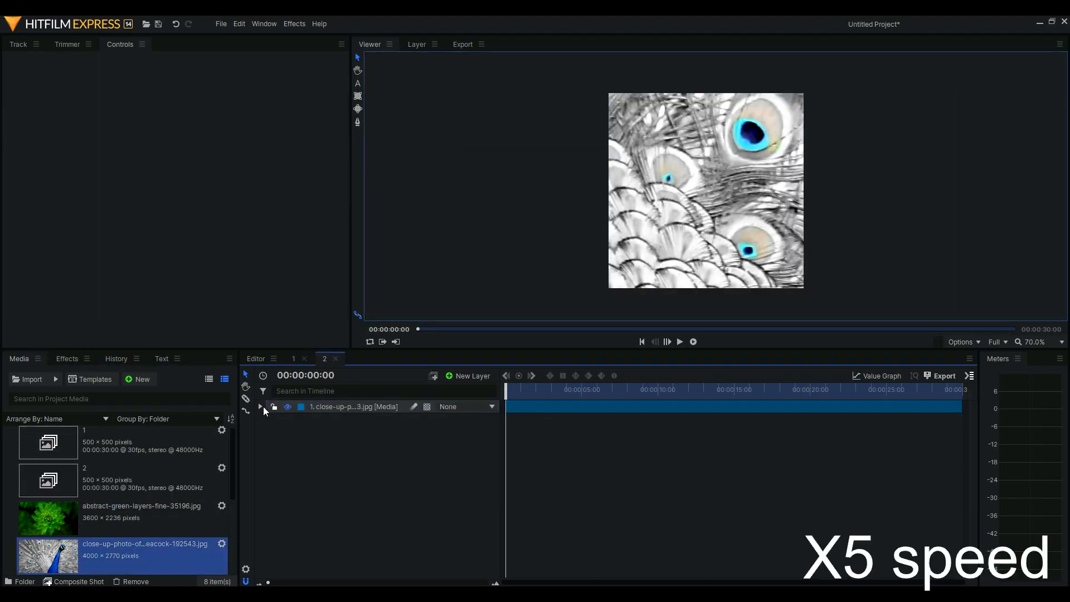
# Scale the peacock image to 20% and shift it left to a horizontal position of about -132.8
pyautogui.click(260, 407)
pyautogui.click(272, 446)
pyautogui.moveTo(460, 497); pyautogui.dragTo(413, 497)
pyautogui.moveTo(731, 192); pyautogui.dragTo(679, 191)
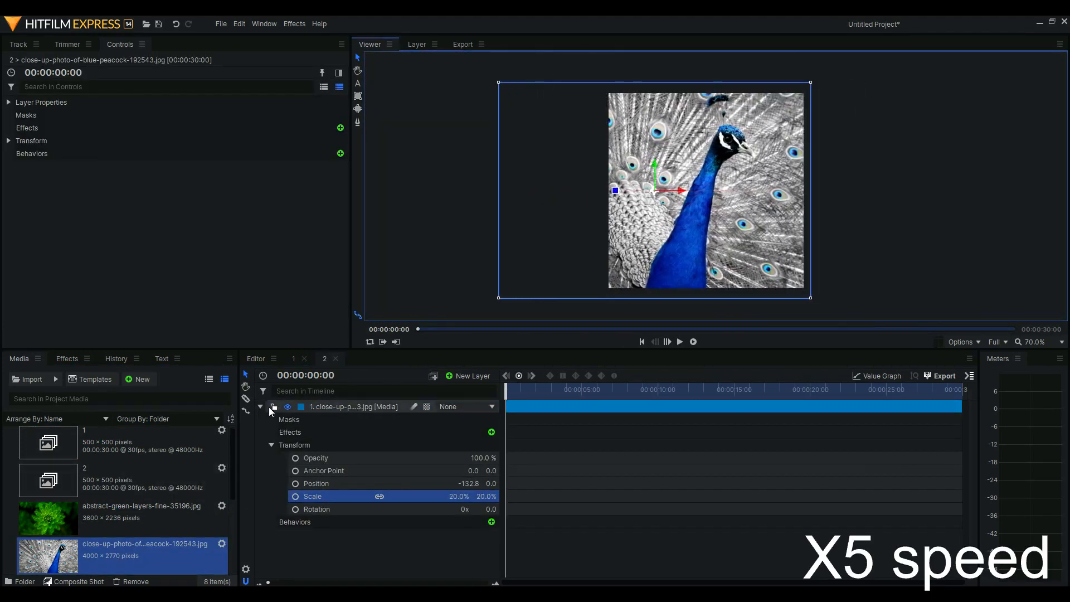
pyautogui.click(260, 407)
# Duplicate composite shot 2 twice and rename the copies as 3 and 4
pyautogui.click(83, 484)
pyautogui.hotkey('ctrl', 'd')
pyautogui.hotkey('ctrl', 'd')
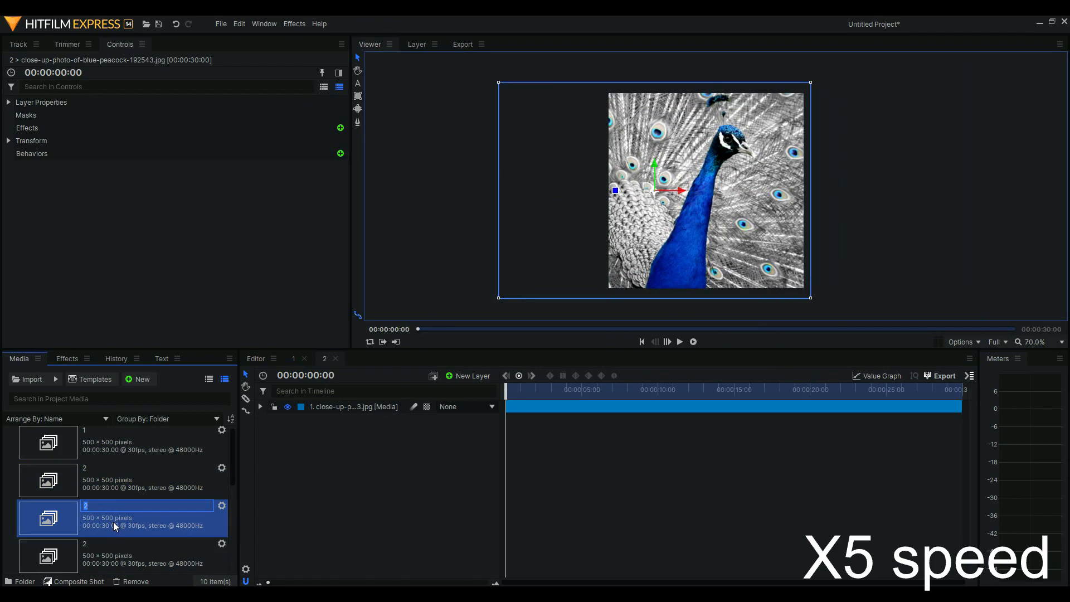
pyautogui.write('3')
pyautogui.press('Return')
pyautogui.click(109, 525)
pyautogui.press('F2')
pyautogui.write('4')
pyautogui.press('Return')
# Open composite shot 3 and replace its peacock layer with the green pineapple image
pyautogui.doubleClick(107, 522)
pyautogui.click(329, 411)
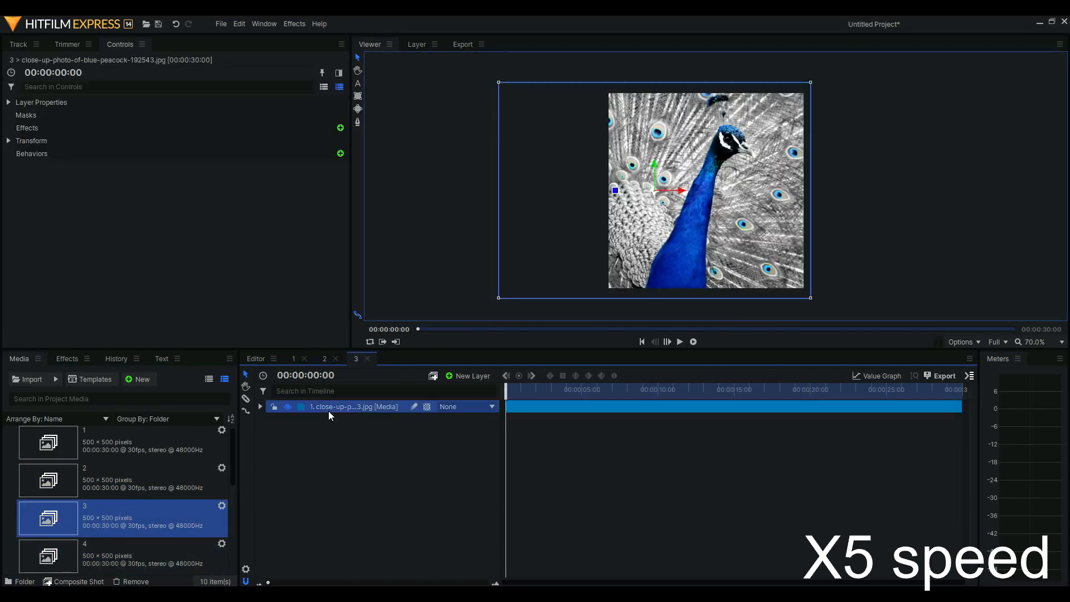
pyautogui.press('Delete')
pyautogui.scroll(-5, 123, 501)
pyautogui.moveTo(109, 520); pyautogui.dragTo(356, 435)
# Scale down the pineapple image and move it left and slightly up so the whole pineapple fits in the frame
pyautogui.click(260, 407)
pyautogui.click(272, 445)
pyautogui.moveTo(456, 497); pyautogui.dragTo(426, 497)
pyautogui.moveTo(735, 193); pyautogui.dragTo(684, 200)
pyautogui.moveTo(654, 164); pyautogui.dragTo(655, 146)
pyautogui.moveTo(827, 58); pyautogui.dragTo(814, 68)
pyautogui.moveTo(654, 148); pyautogui.dragTo(654, 158)
pyautogui.click(261, 407)
# Open composite shot 4 and replace its peacock image with the orange-leaf-plant image
pyautogui.scroll(5, 98, 542)
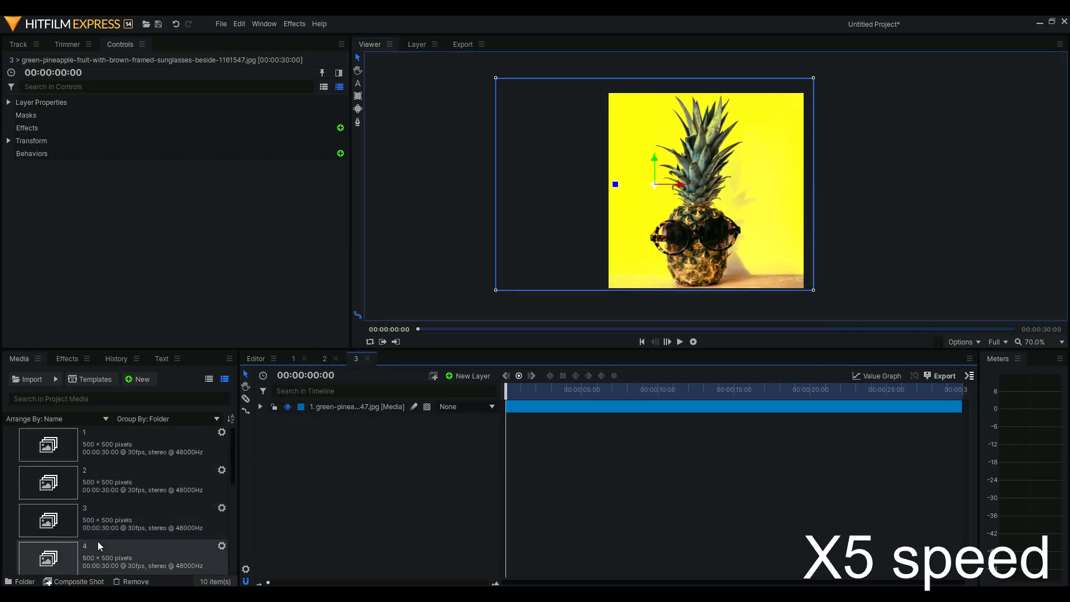
pyautogui.doubleClick(100, 546)
pyautogui.scroll(-5, 98, 502)
pyautogui.moveTo(49, 479); pyautogui.dragTo(570, 295)
# Scale down the orange leaf image in composite shot 4 so the branch fits in the square frame
pyautogui.click(261, 407)
pyautogui.click(271, 445)
pyautogui.moveTo(460, 496); pyautogui.dragTo(428, 496)
pyautogui.click(368, 549)
pyautogui.click(261, 406)
# Duplicate composite shot 4 twice and rename the copies as 5 and 6
pyautogui.scroll(5, 98, 542)
pyautogui.click(86, 557)
pyautogui.hotkey('ctrl', 'd')
pyautogui.hotkey('ctrl', 'd')
pyautogui.scroll(-3, 104, 549)
pyautogui.click(112, 476)
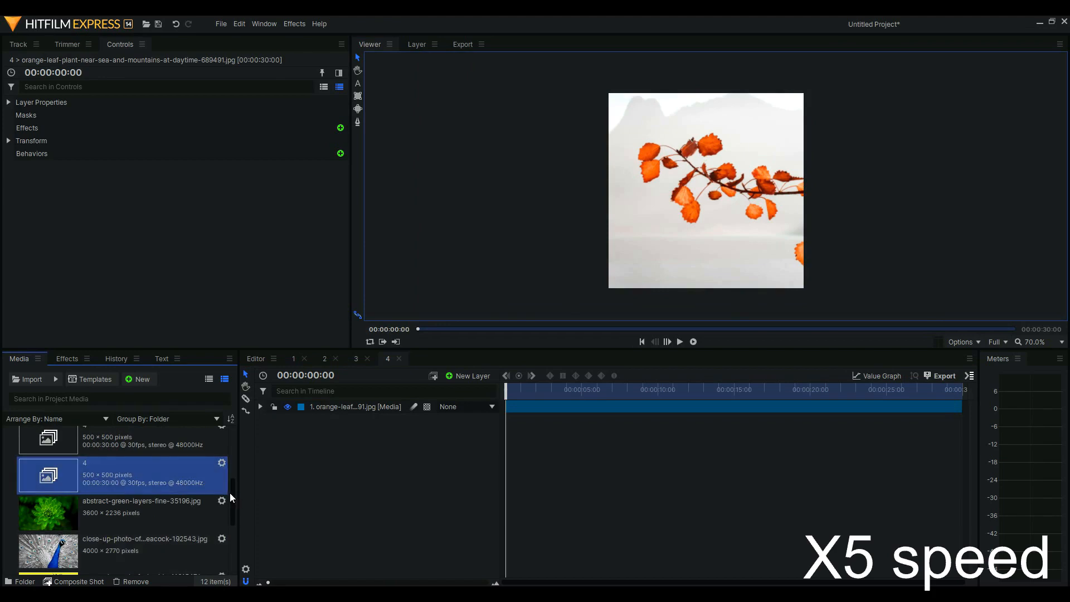
pyautogui.moveTo(230, 493); pyautogui.dragTo(229, 478)
pyautogui.click(148, 487)
pyautogui.write('5')
pyautogui.press('Return')
pyautogui.click(105, 494)
pyautogui.write('6')
# Open composite shot 5 and replace its orange leaf layer with the gray cat photo
pyautogui.doubleClick(105, 494)
pyautogui.click(362, 409)
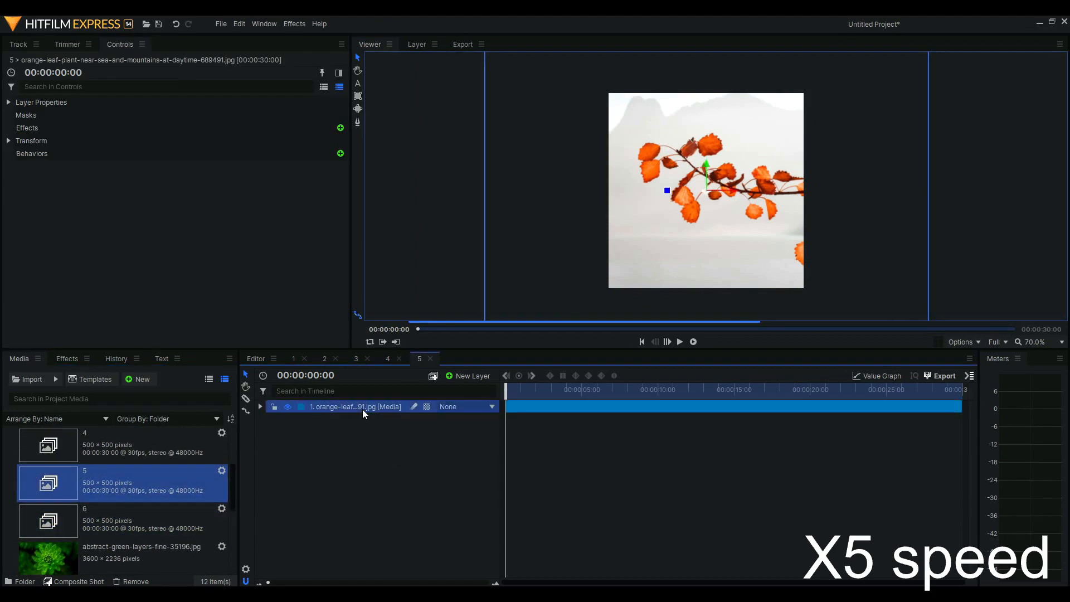
pyautogui.press('Delete')
pyautogui.scroll(-5, 123, 501)
pyautogui.moveTo(100, 554); pyautogui.dragTo(383, 450)
# Scale the gray cat image in composite shot 5 to 14%
pyautogui.click(260, 407)
pyautogui.click(271, 445)
pyautogui.moveTo(455, 497); pyautogui.dragTo(419, 497)
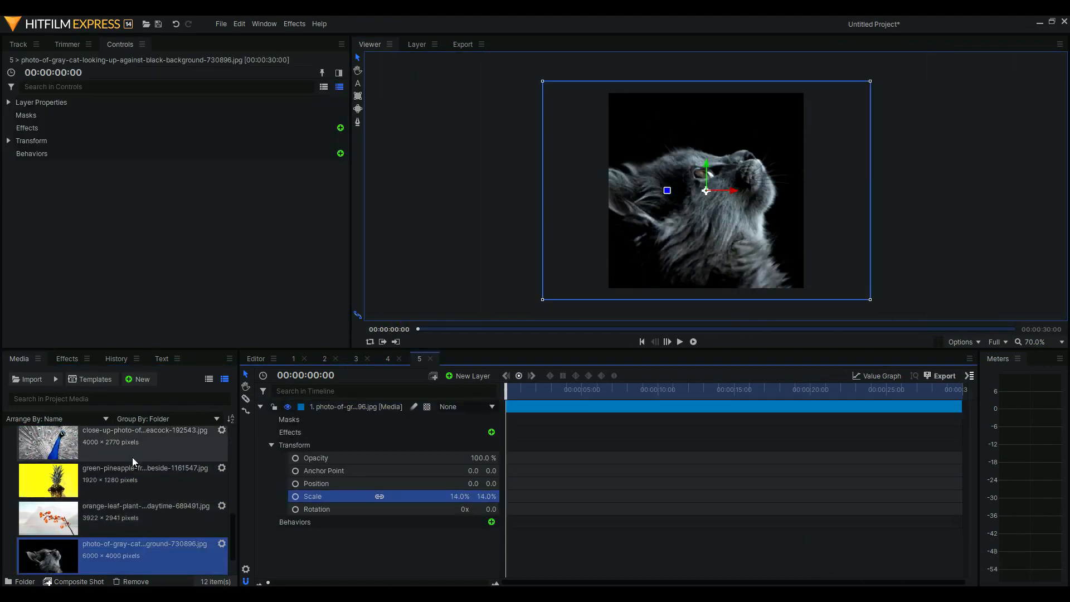
# Open composite shot 6 and replace its orange leaf layer with the red-and-orange-solar-flare image
pyautogui.scroll(6, 125, 474)
pyautogui.scroll(-2, 88, 536)
pyautogui.doubleClick(85, 488)
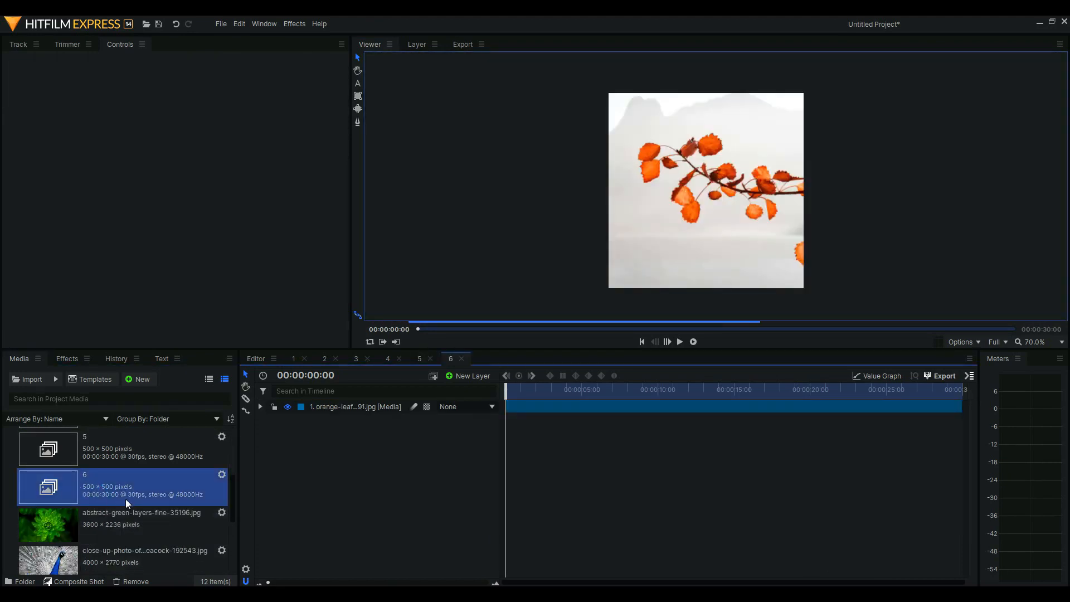
pyautogui.scroll(-3, 126, 500)
pyautogui.moveTo(117, 549); pyautogui.dragTo(449, 473)
pyautogui.doubleClick(346, 407)
pyautogui.press('Delete')
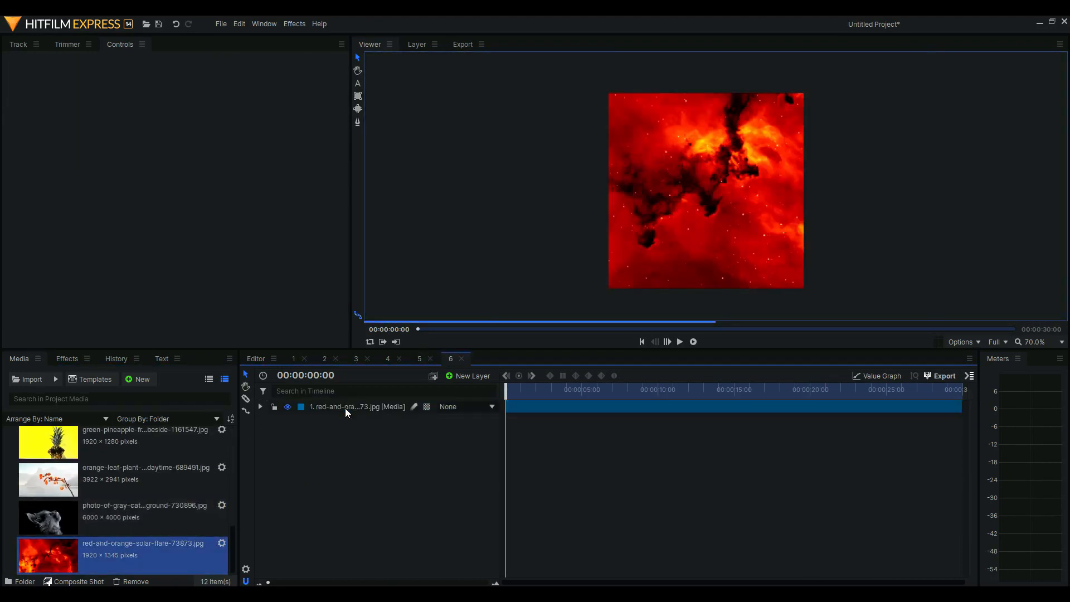
# Scale the solar flare image to 41% and shift it right to a horizontal position of about 125.7
pyautogui.click(351, 409)
pyautogui.click(261, 406)
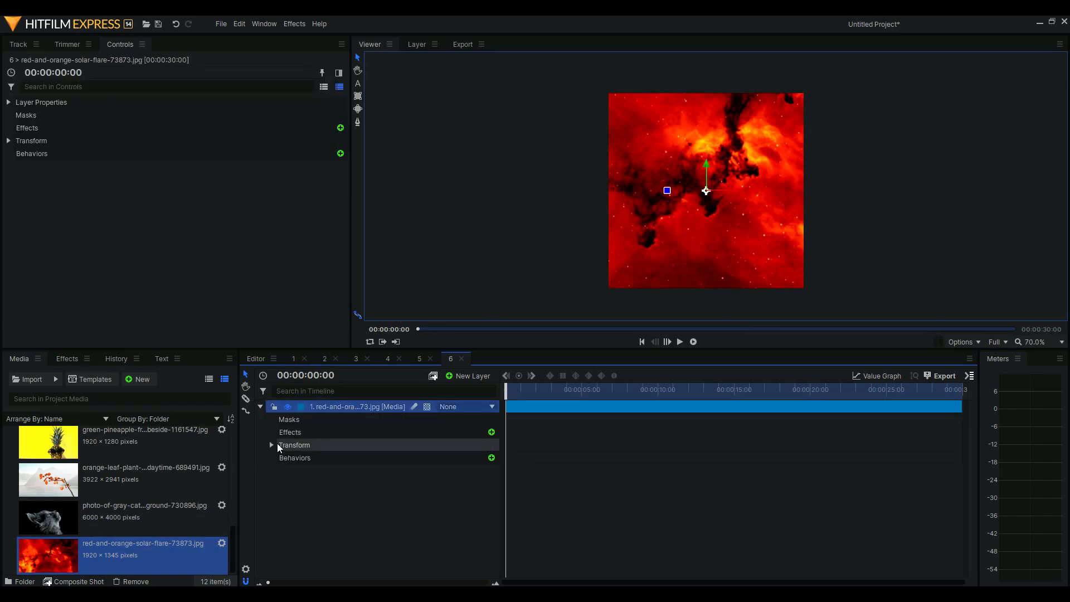
pyautogui.click(281, 445)
pyautogui.click(271, 445)
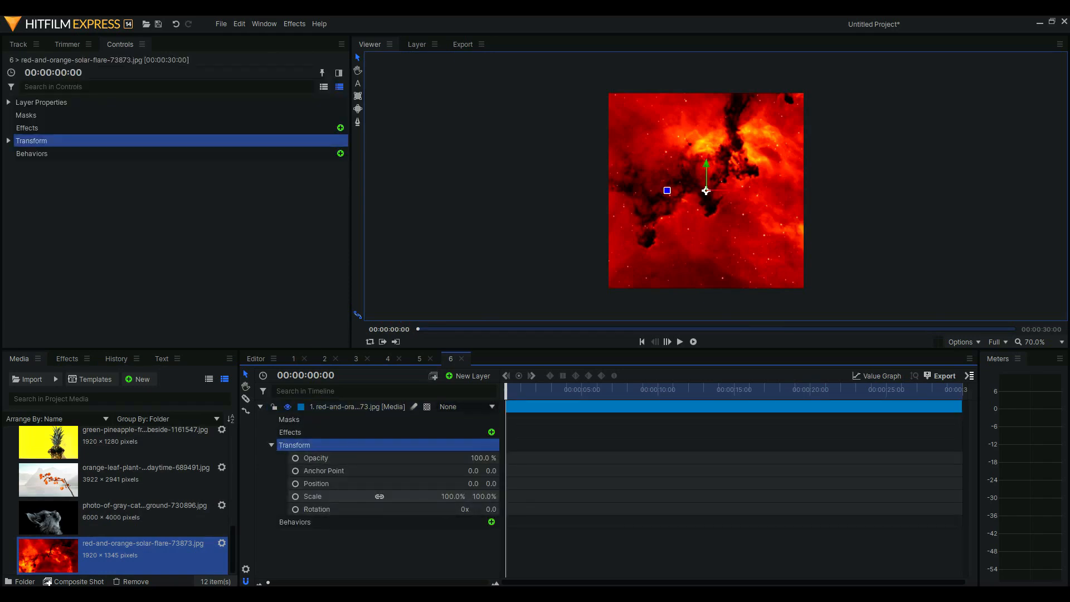
pyautogui.moveTo(482, 497)
pyautogui.mouseDown()
pyautogui.moveTo(451, 496)
pyautogui.moveTo(493, 495)
pyautogui.mouseUp()
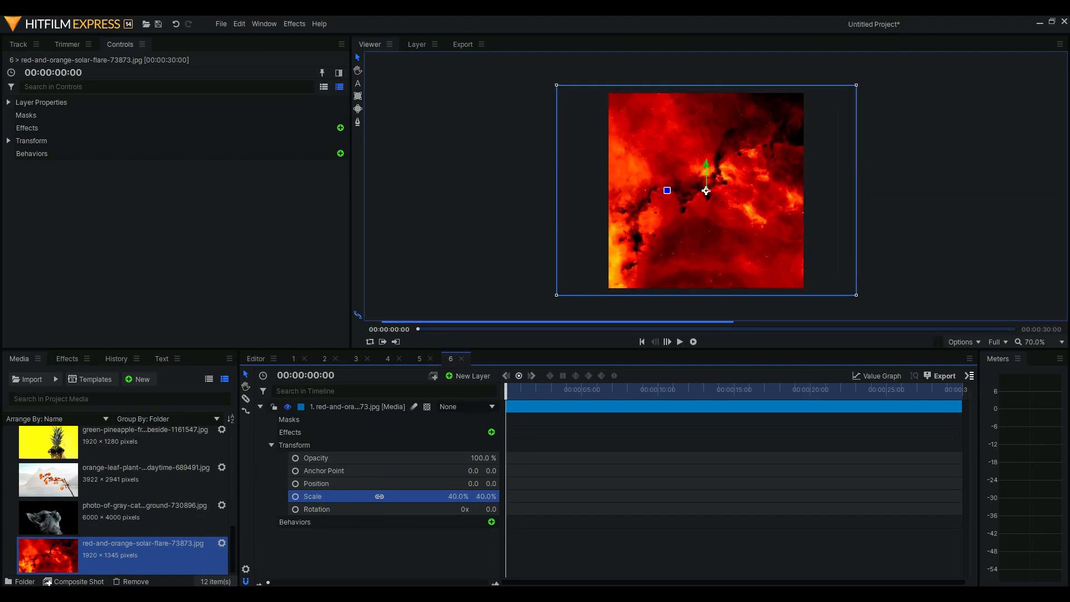
pyautogui.moveTo(728, 191); pyautogui.dragTo(780, 190)
pyautogui.click(536, 306)
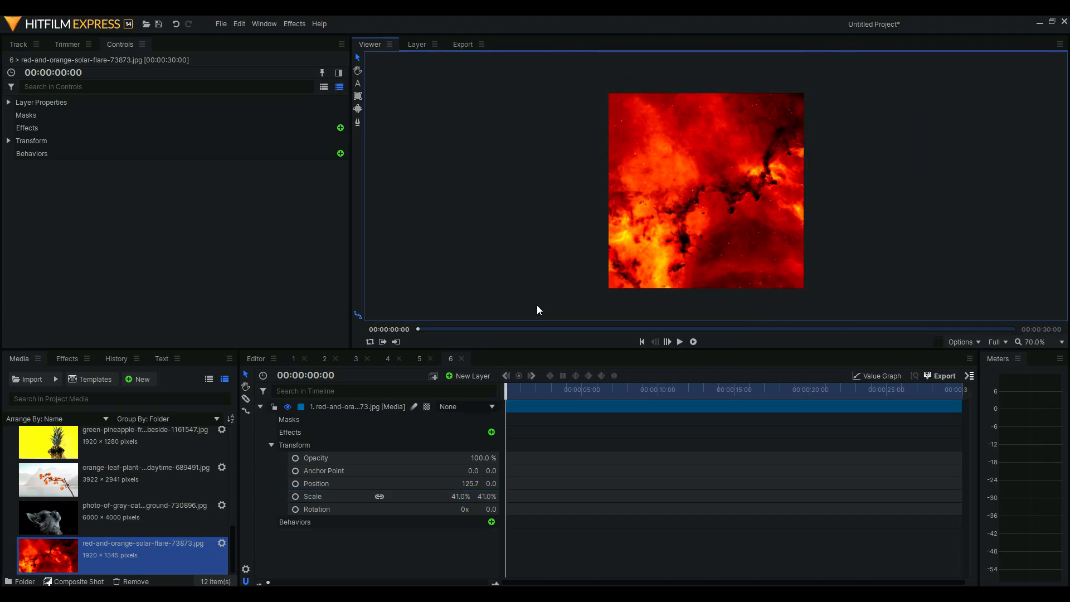
pyautogui.click(263, 408)
# Create a new 1920 × 1080 composite shot named "compiled"
pyautogui.scroll(5, 108, 450)
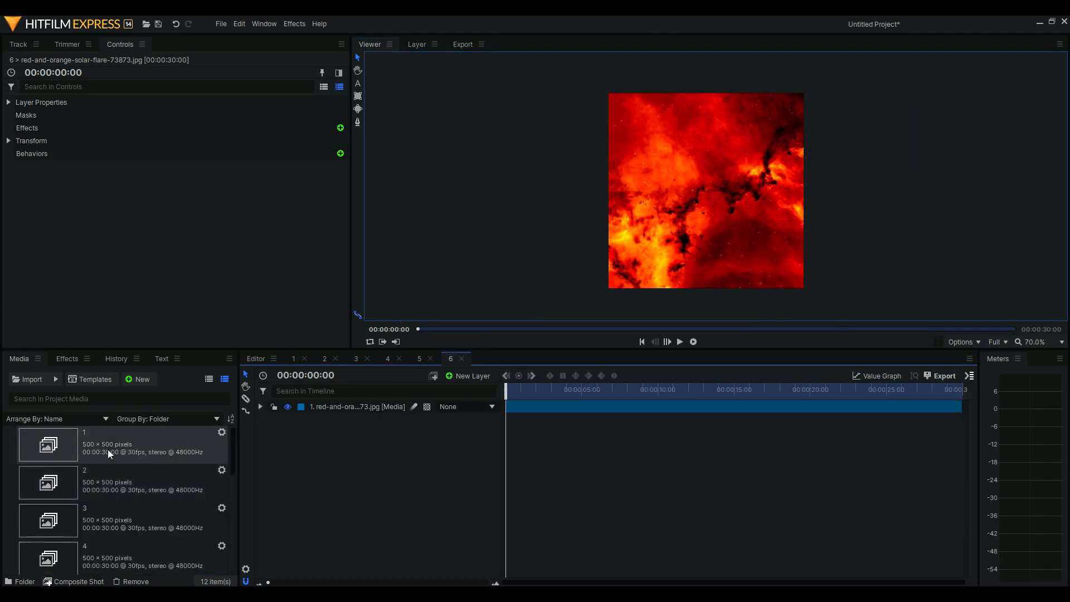
pyautogui.click(142, 380)
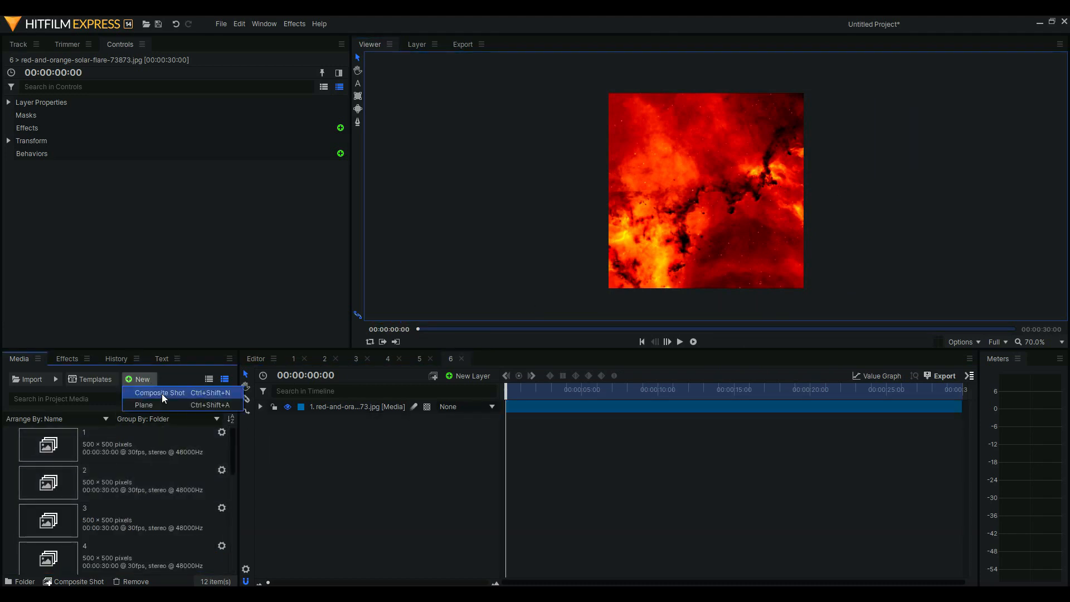
pyautogui.click(161, 393)
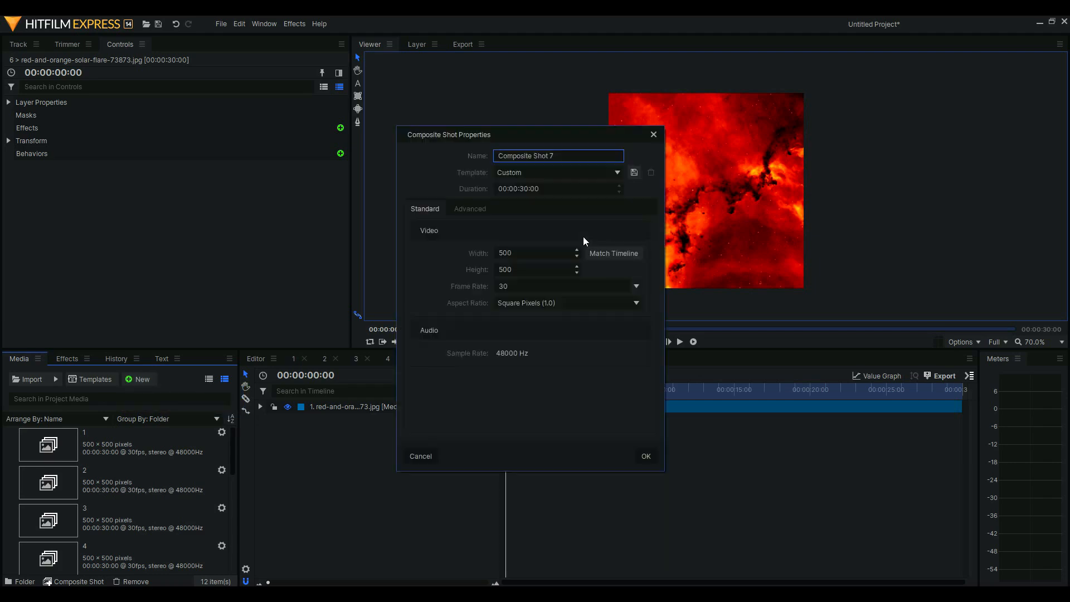
pyautogui.click(538, 253)
pyautogui.write('1920')
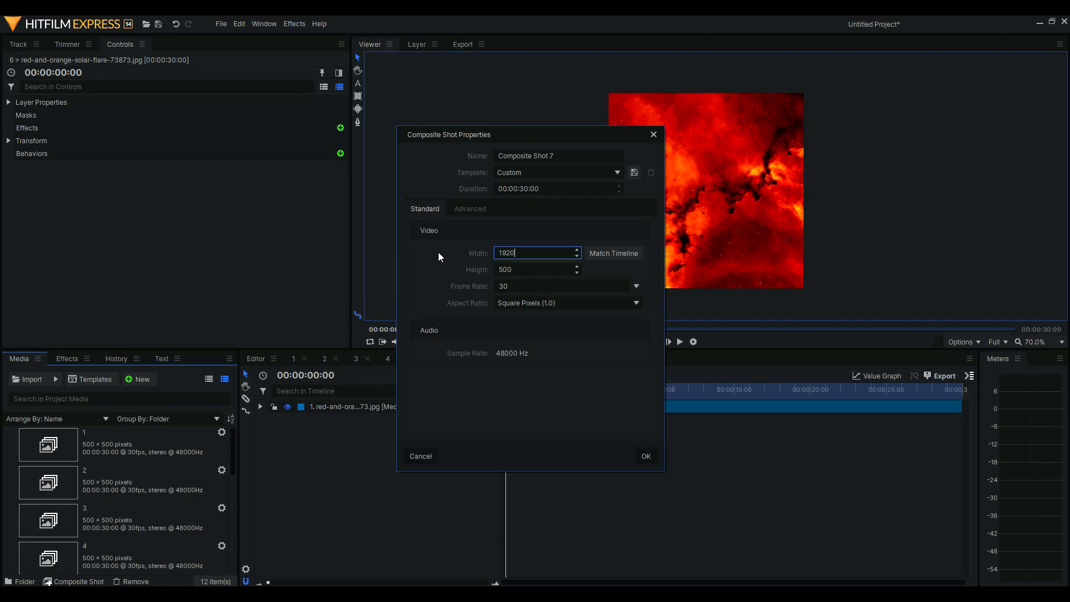
pyautogui.press('Tab')
pyautogui.write('100')
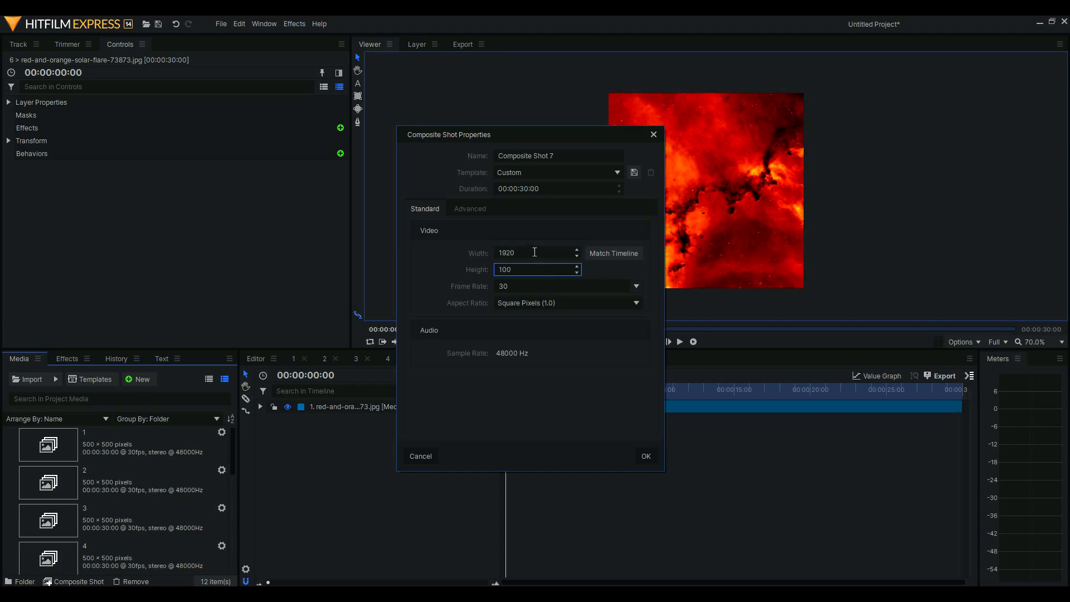
pyautogui.write('80')
pyautogui.moveTo(558, 156); pyautogui.dragTo(418, 157)
pyautogui.press('BackSpace')
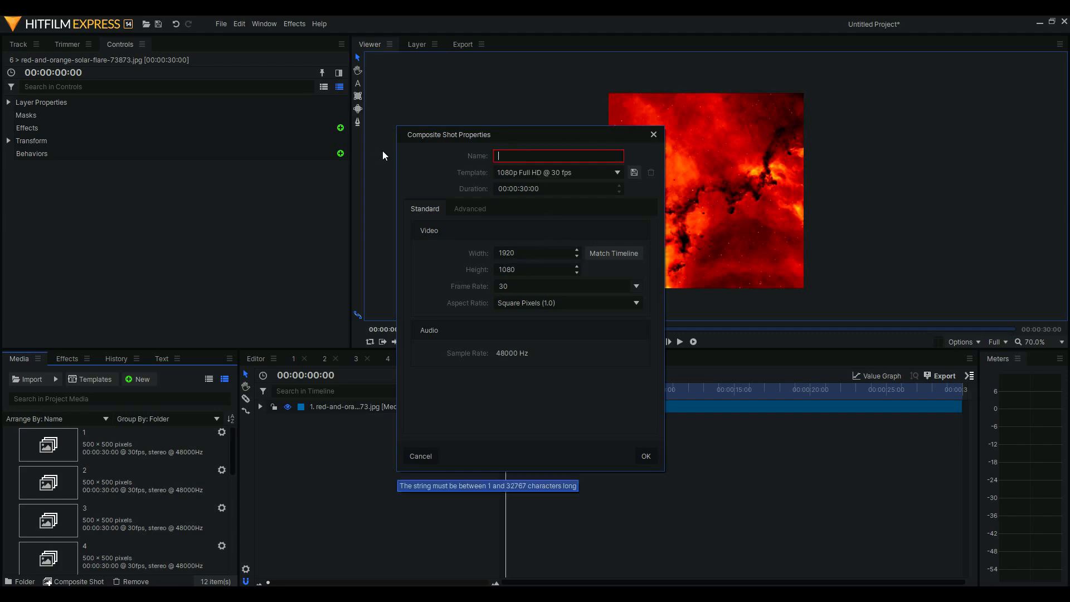
pyautogui.write('compiled')
pyautogui.press('Return')
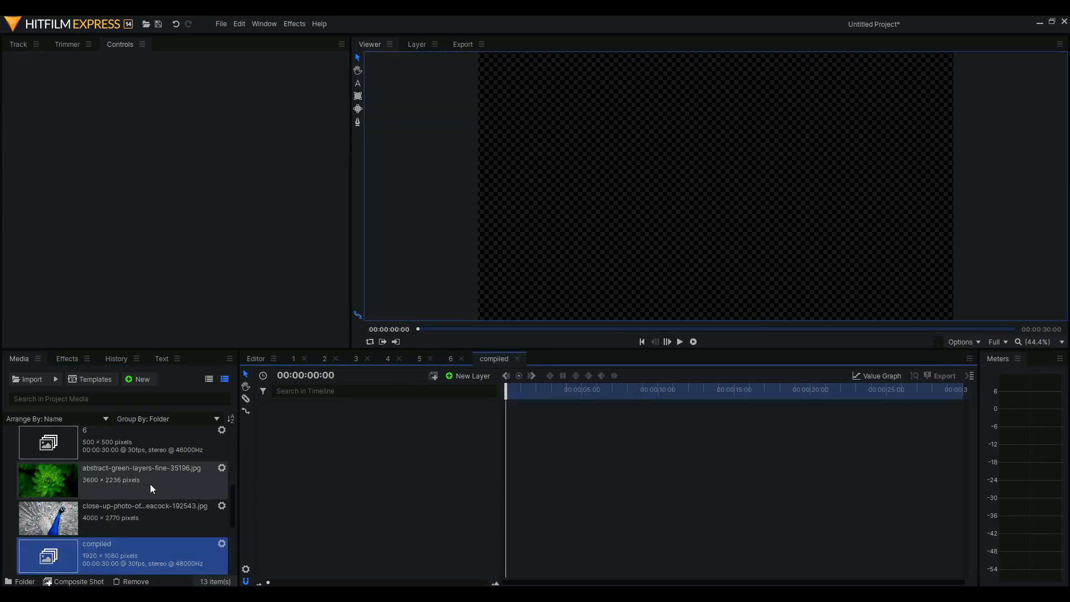
# Add composite shots 1 through 6 together as layers in the compiled composite shot
pyautogui.click(110, 449)
pyautogui.scroll(5, 121, 478)
pyautogui.keyDown('shift'); pyautogui.click(85, 447); pyautogui.keyUp('shift')
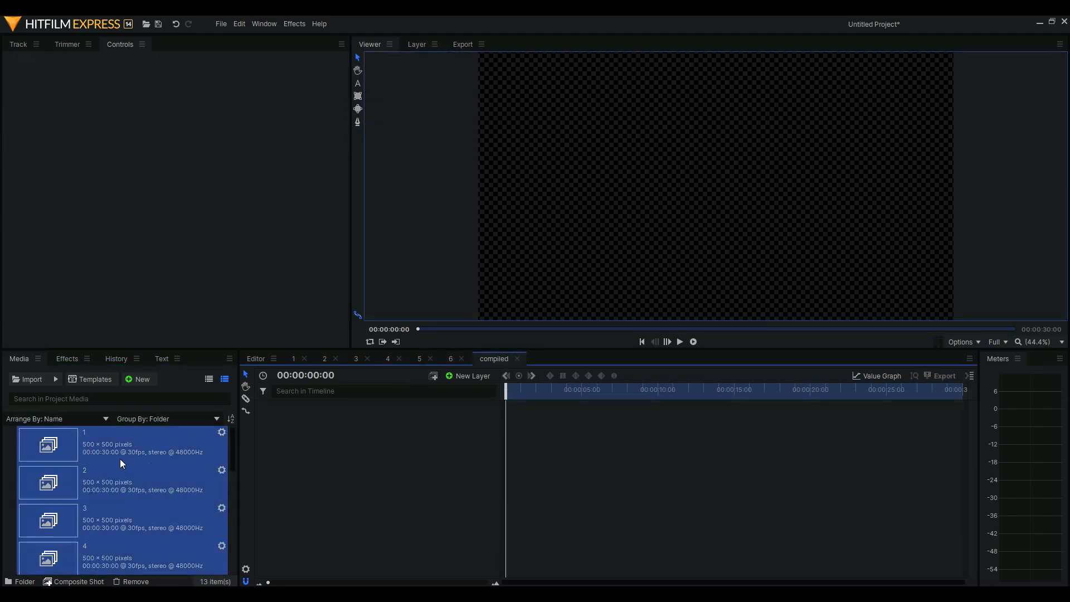
pyautogui.moveTo(120, 459); pyautogui.dragTo(341, 434)
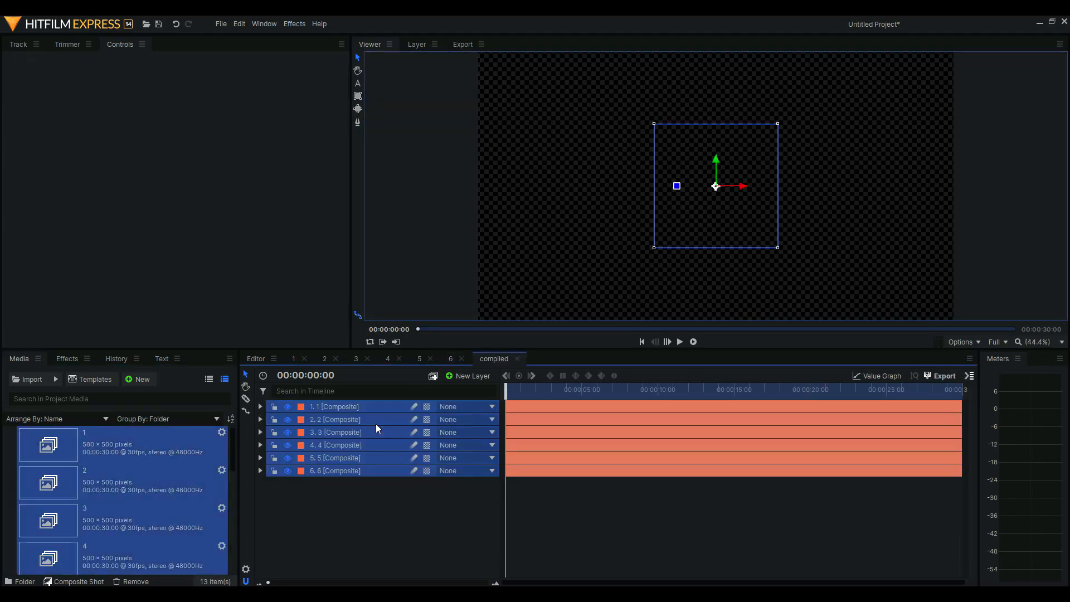
# Create a new point layer in the compiled composite shot
pyautogui.rightClick(444, 528)
pyautogui.moveTo(464, 533)
pyautogui.click(521, 583)
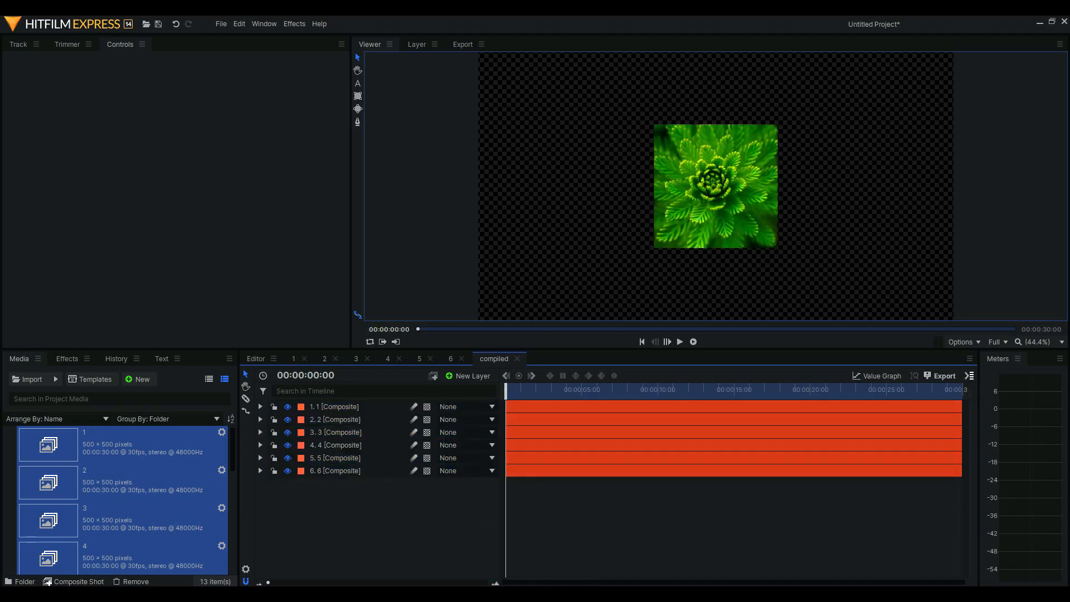
# Select all six composite layers and parent them to the New Point layer
pyautogui.click(380, 516)
pyautogui.moveTo(426, 538); pyautogui.dragTo(323, 420)
pyautogui.click(474, 419)
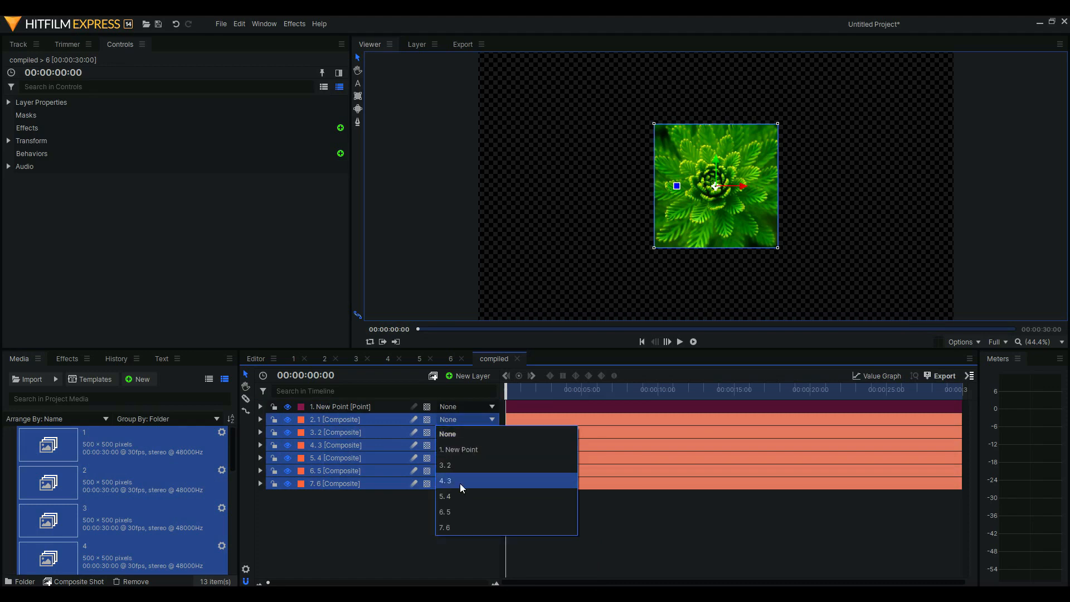
pyautogui.click(460, 446)
# Convert the six selected composite layers to 3D planes and add a camera to the shot
pyautogui.click(427, 421)
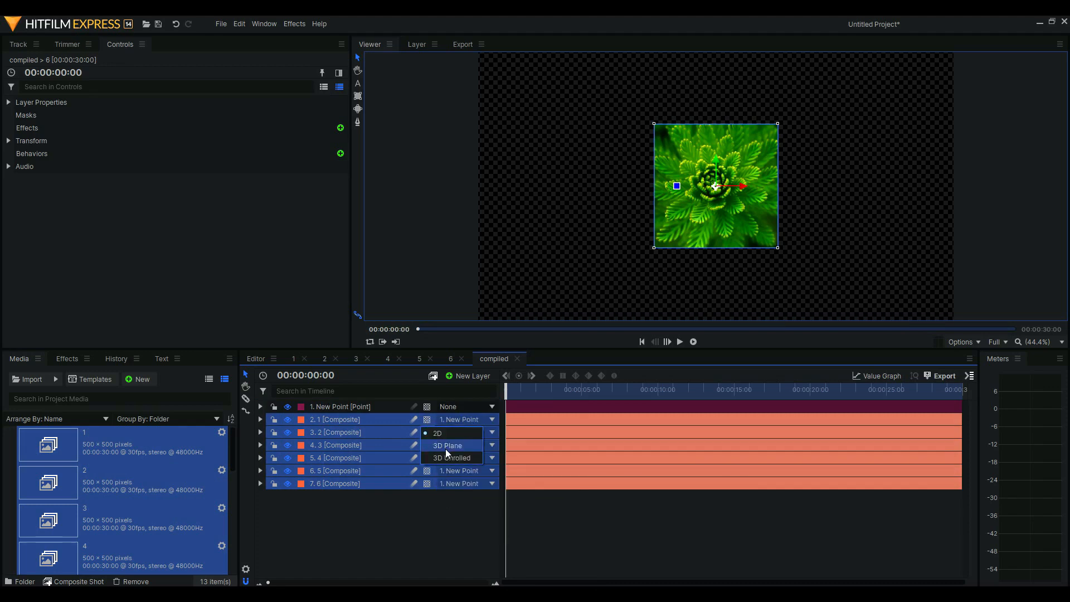
pyautogui.click(446, 446)
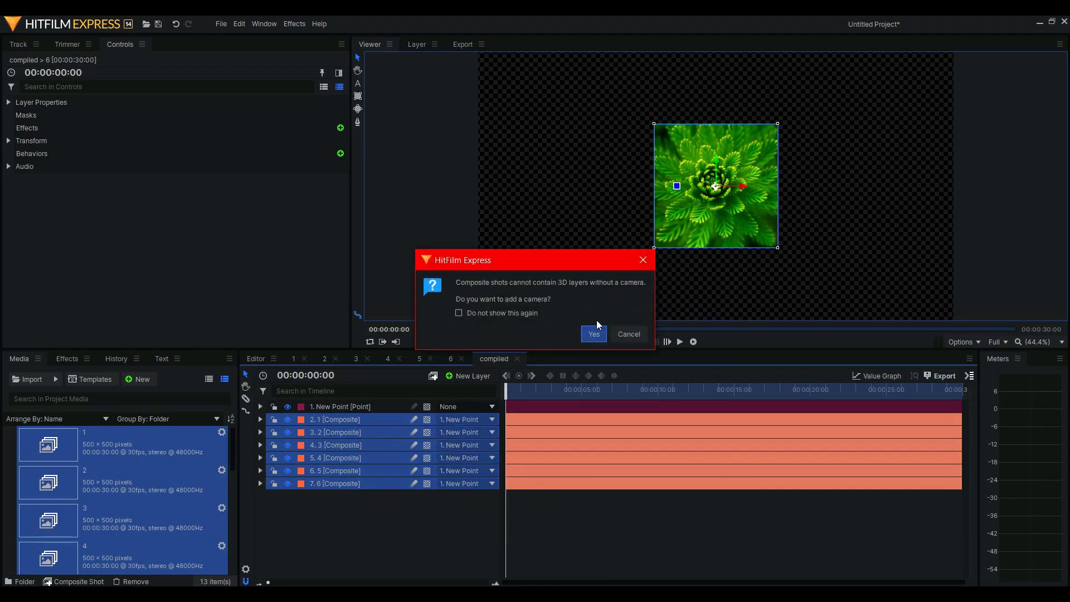
pyautogui.click(595, 334)
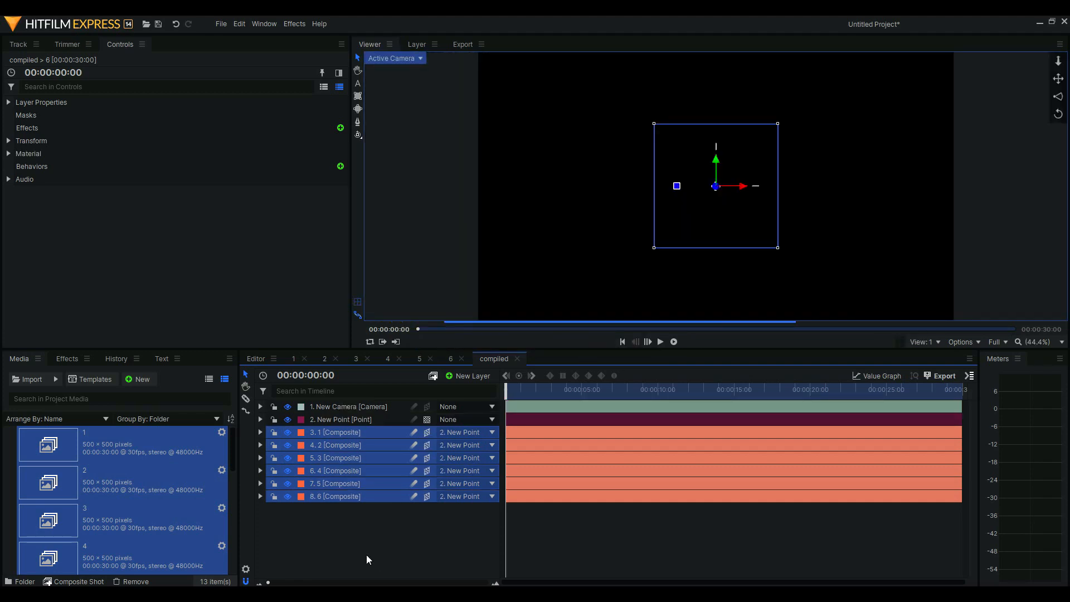
# Switch the viewer to the four-view layout and deselect the layers
pyautogui.click(925, 342)
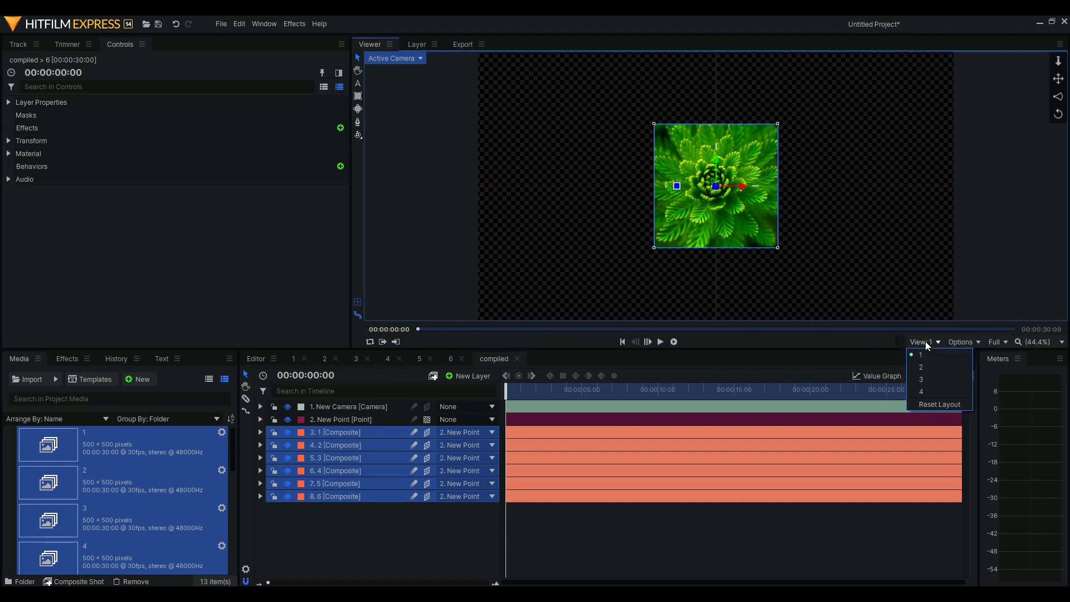
pyautogui.click(928, 392)
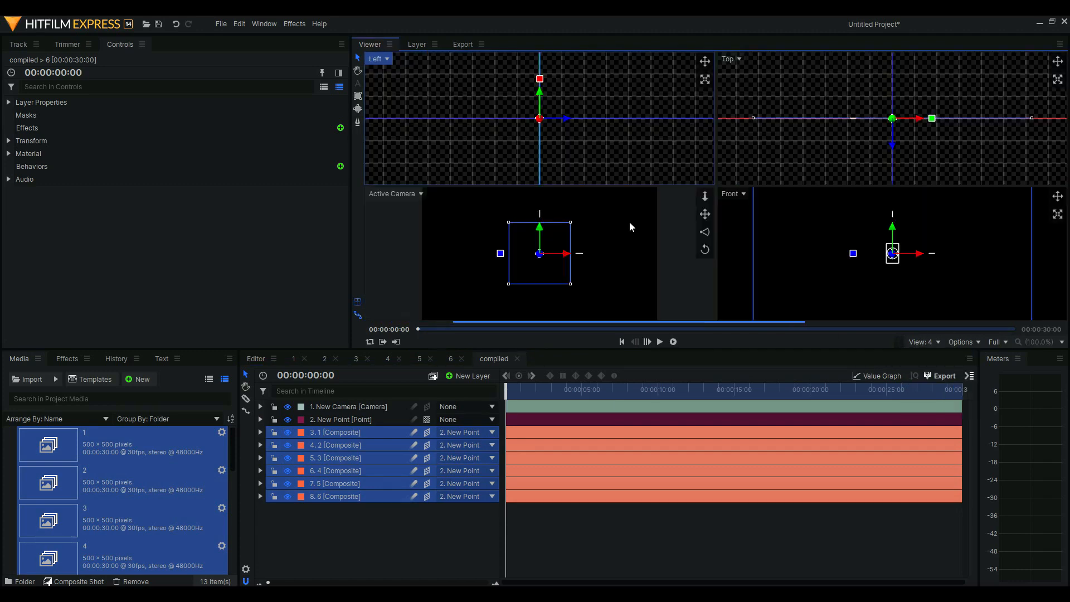
pyautogui.click(374, 522)
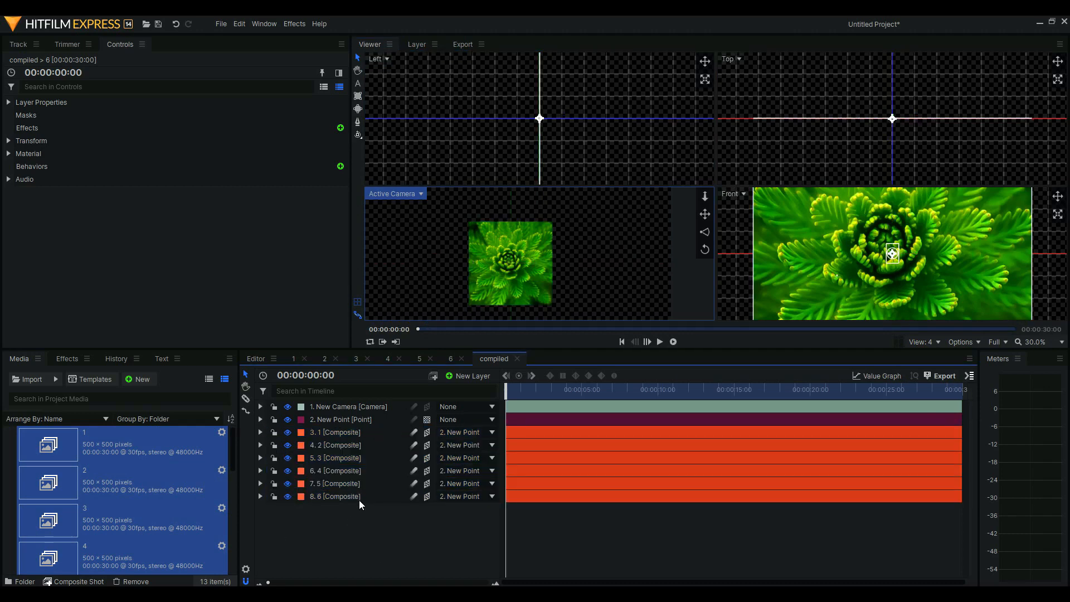
# Expand the transform properties of composite layer 1 in the timeline
pyautogui.click(260, 433)
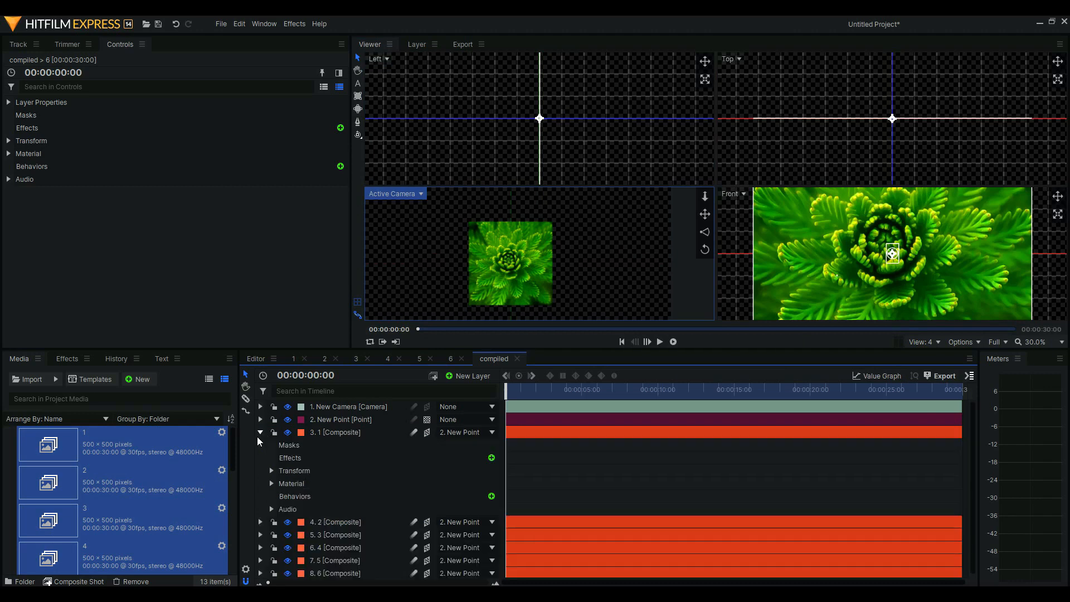
pyautogui.click(271, 471)
pyautogui.scroll(-2, 432, 493)
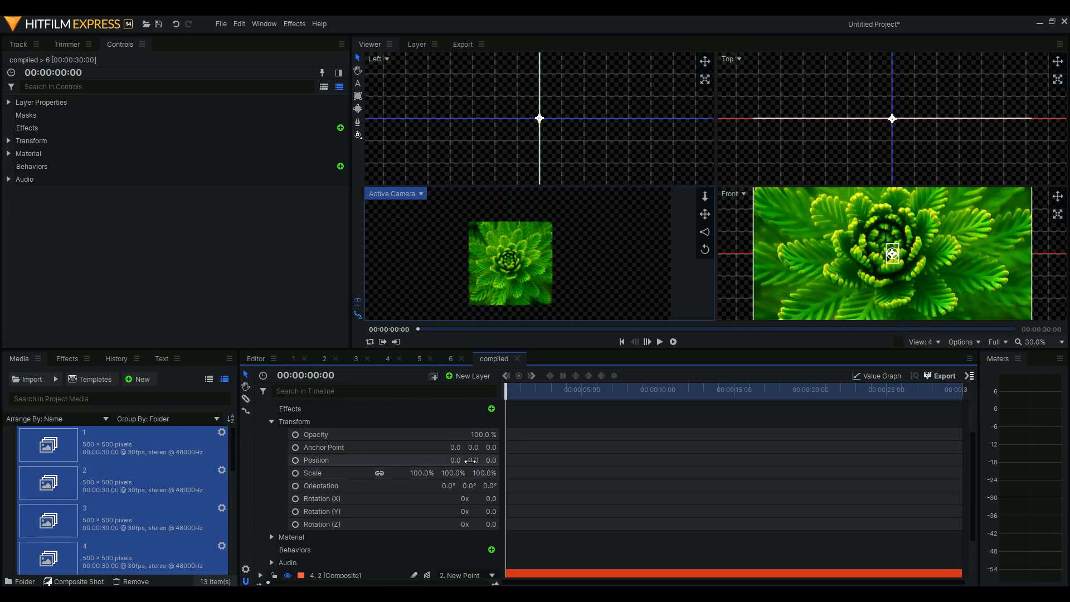
pyautogui.moveTo(472, 460); pyautogui.dragTo(484, 459)
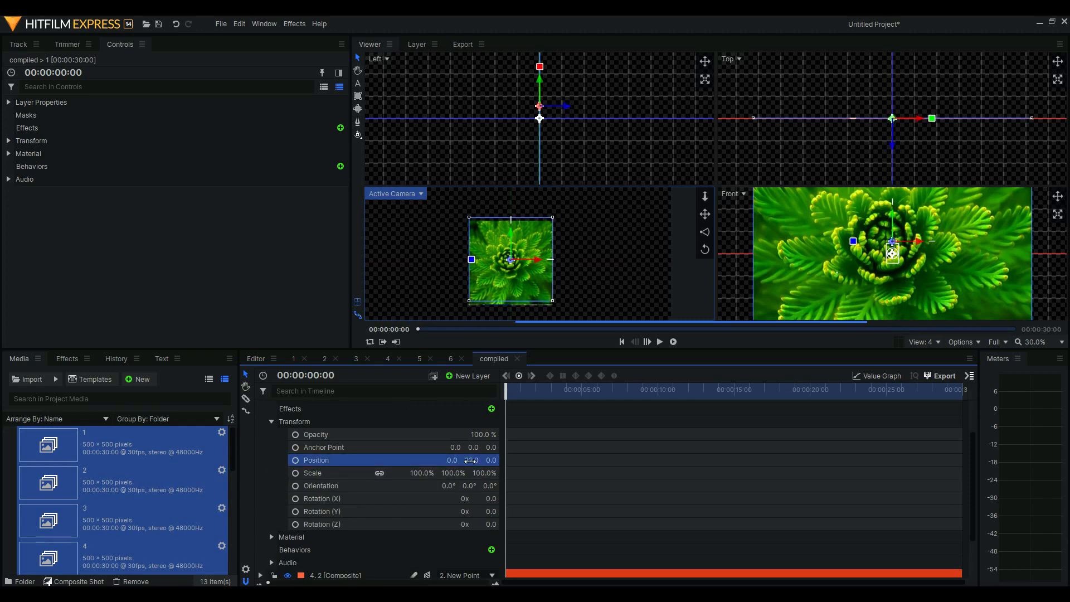
pyautogui.click(471, 463)
pyautogui.write('0')
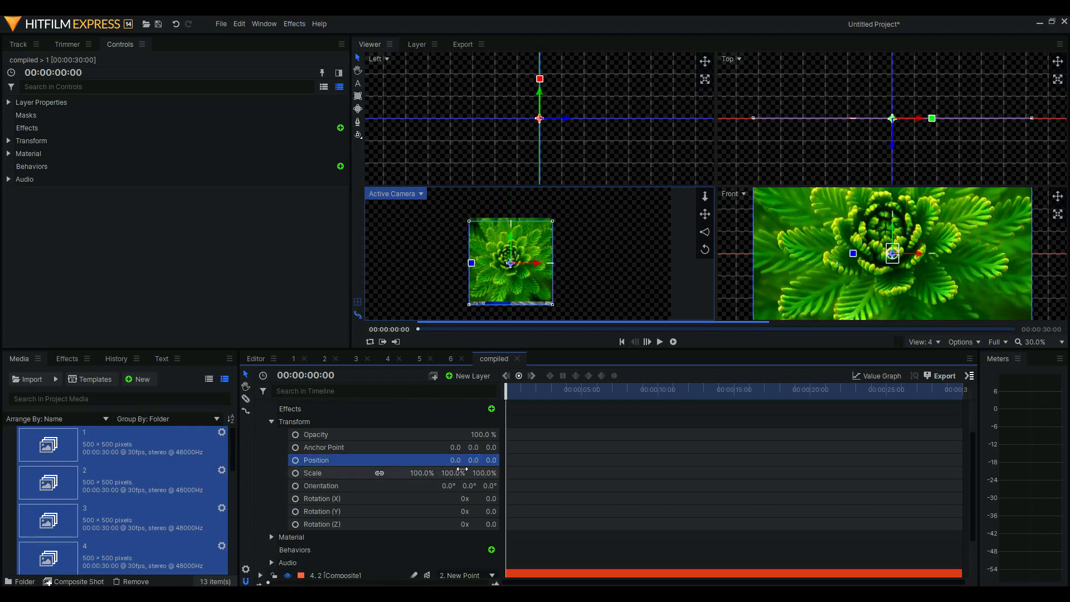
pyautogui.press('Return')
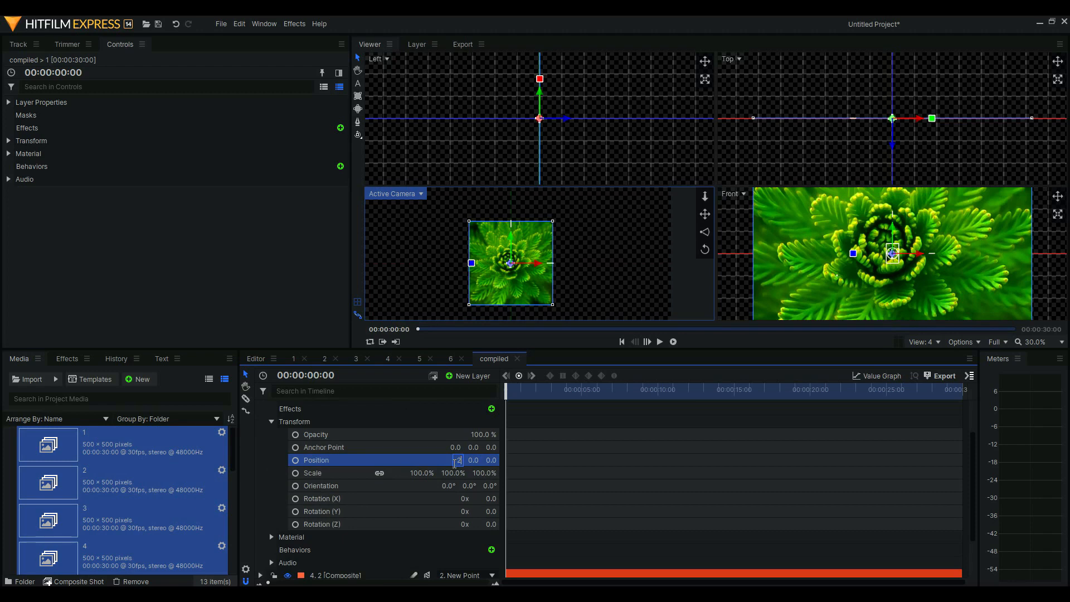
pyautogui.write('250')
pyautogui.press('Return')
pyautogui.hotkey('ctrl', 'z')
# Set the Z position of composite layer 1 to 250
pyautogui.moveTo(492, 462); pyautogui.dragTo(534, 462)
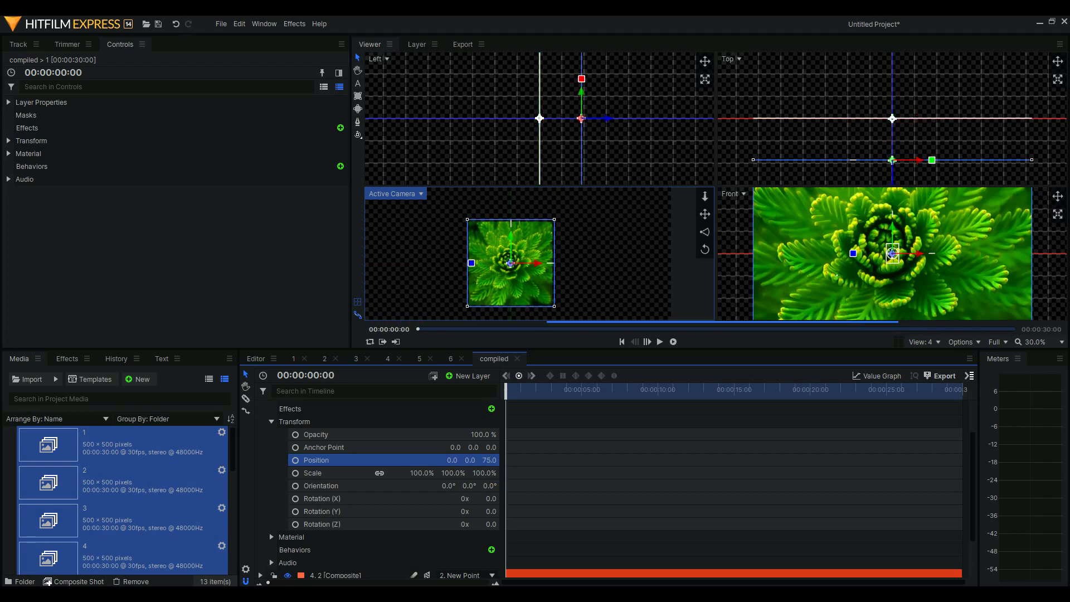
pyautogui.click(491, 466)
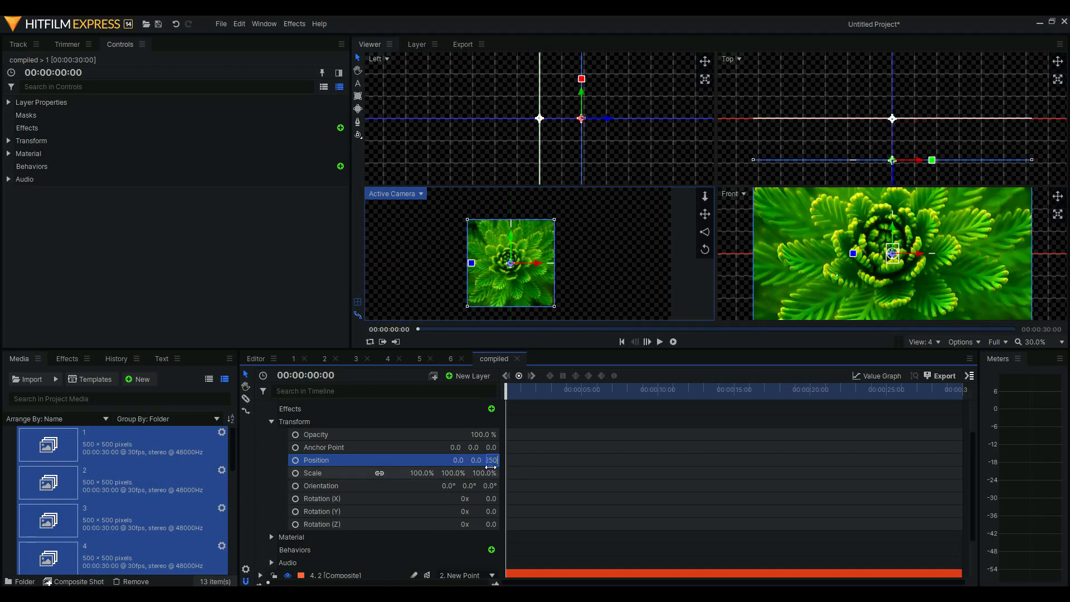
pyautogui.write('250')
pyautogui.press('Return')
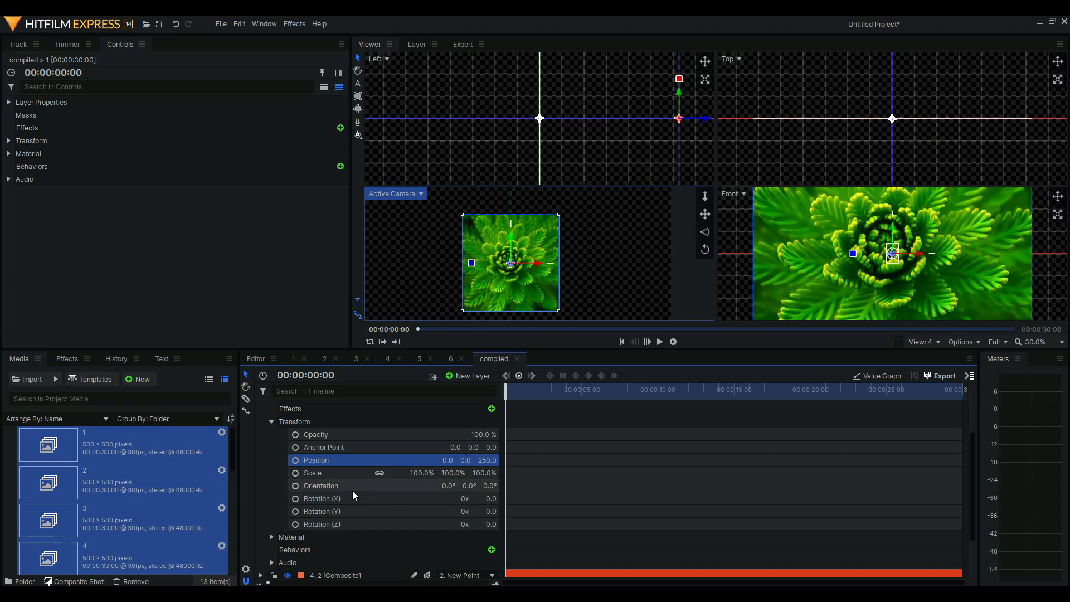
# Expand the transform properties of composite layer 2 and set its Z position to -250
pyautogui.scroll(-2, 342, 490)
pyautogui.click(260, 526)
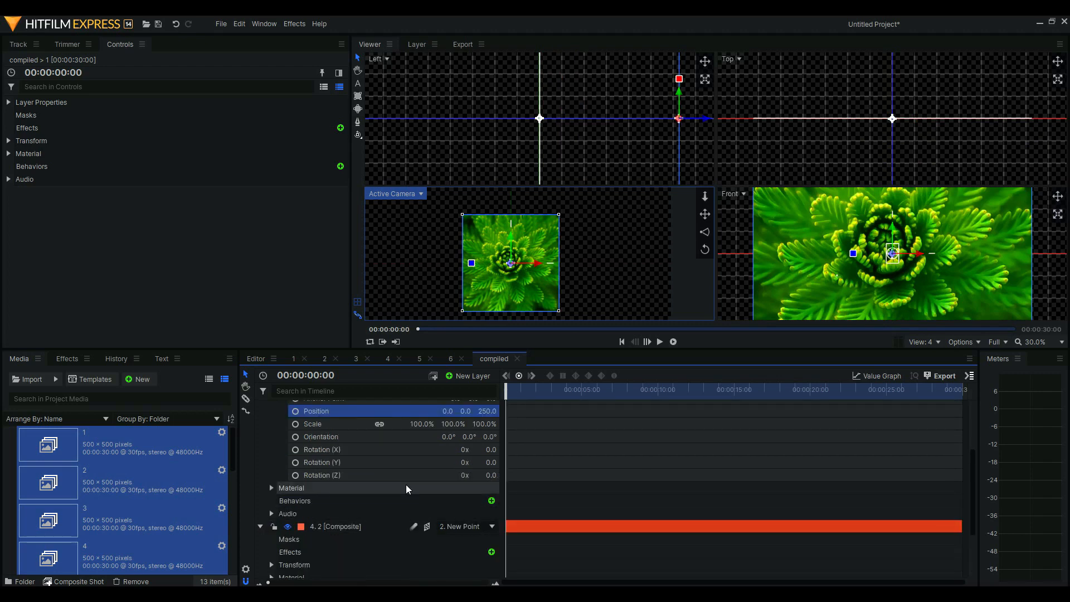
pyautogui.scroll(-2, 407, 489)
pyautogui.click(272, 514)
pyautogui.scroll(-2, 272, 513)
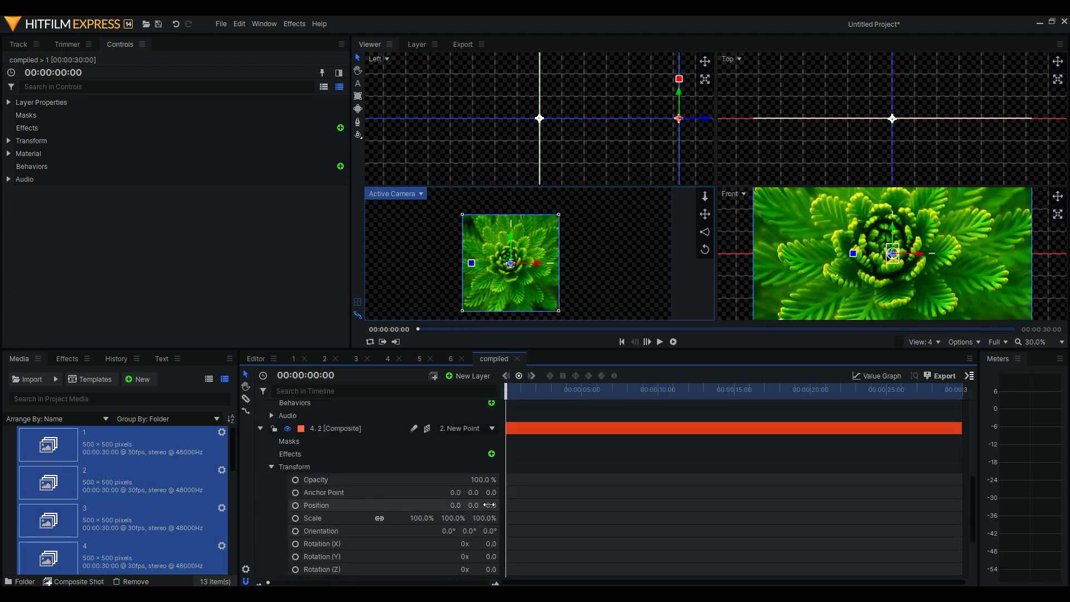
pyautogui.click(494, 505)
pyautogui.write('-250')
pyautogui.press('Return')
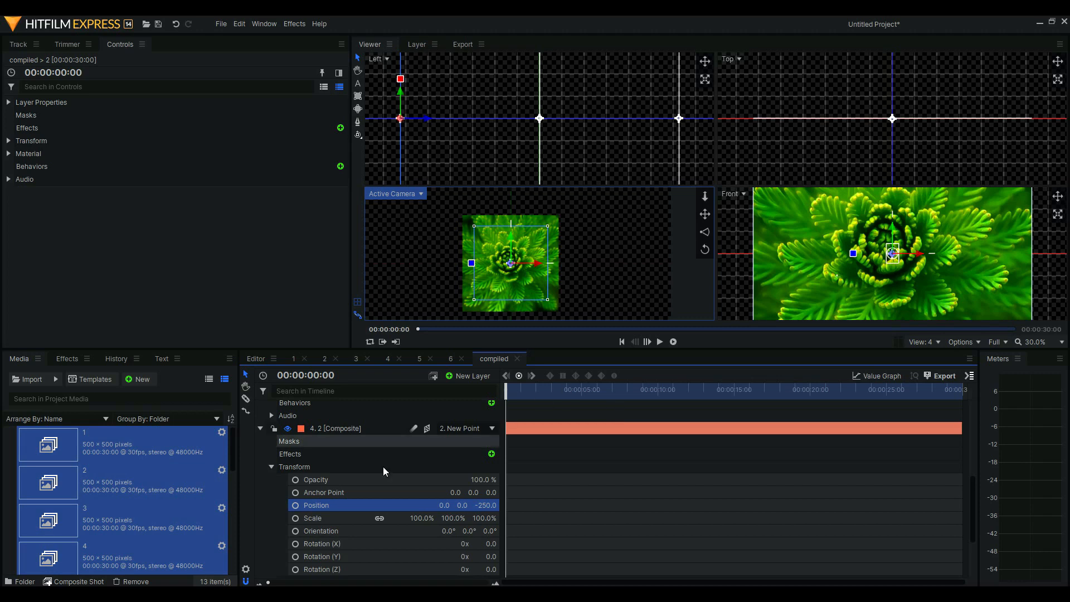
# Expand the transform properties of composite layer 3 and set its Y rotation to 90°
pyautogui.scroll(-3, 278, 460)
pyautogui.click(260, 533)
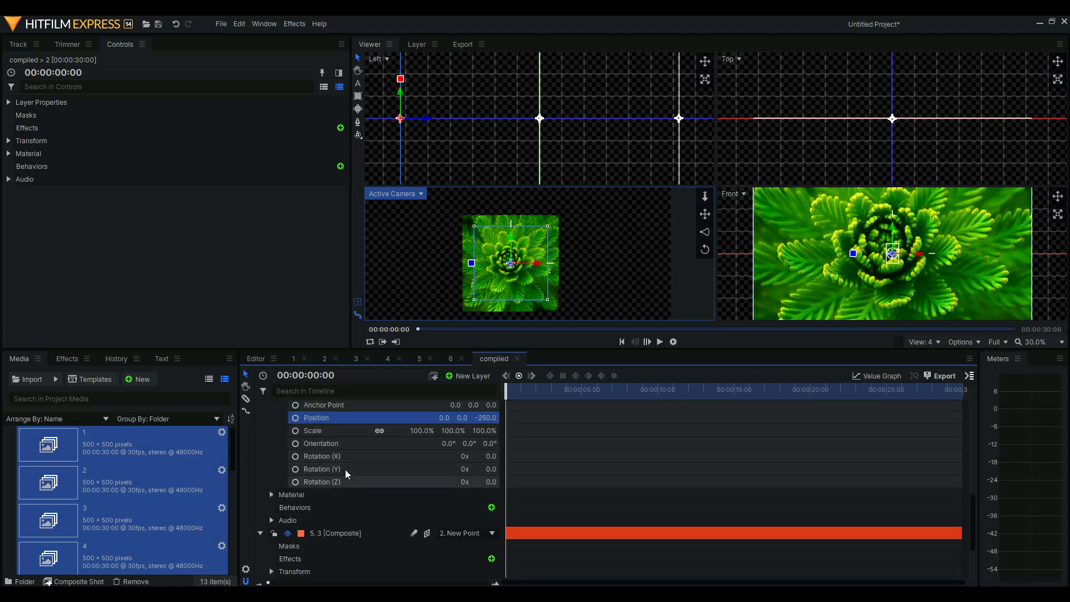
pyautogui.scroll(-3, 345, 469)
pyautogui.click(272, 495)
pyautogui.scroll(-2, 379, 492)
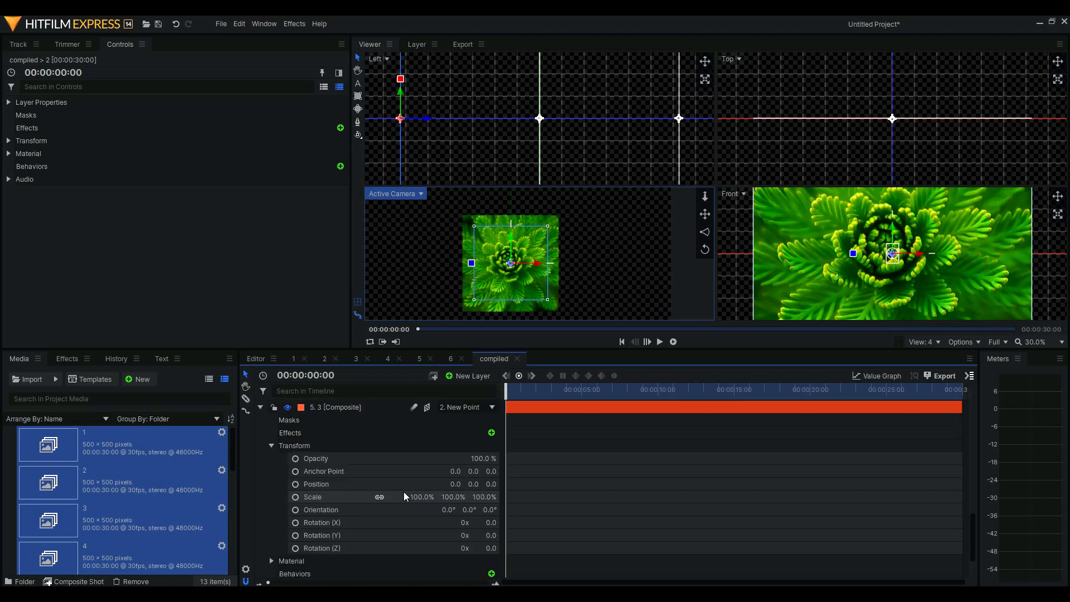
pyautogui.click(493, 535)
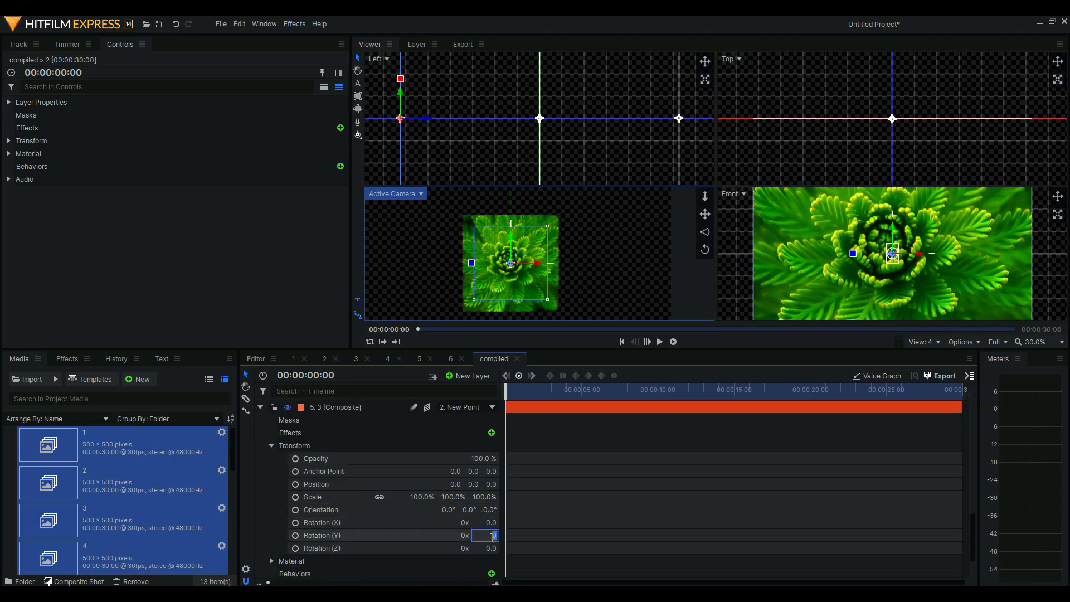
pyautogui.write('90')
pyautogui.press('Return')
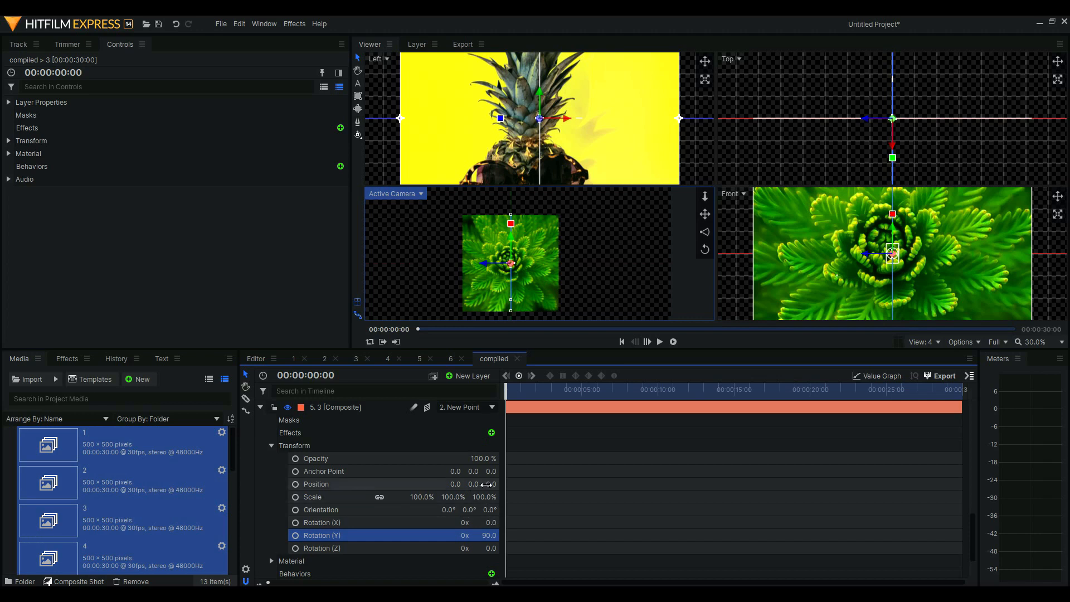
# Set the X position of composite layer 3 to 250
pyautogui.moveTo(450, 485); pyautogui.dragTo(451, 485)
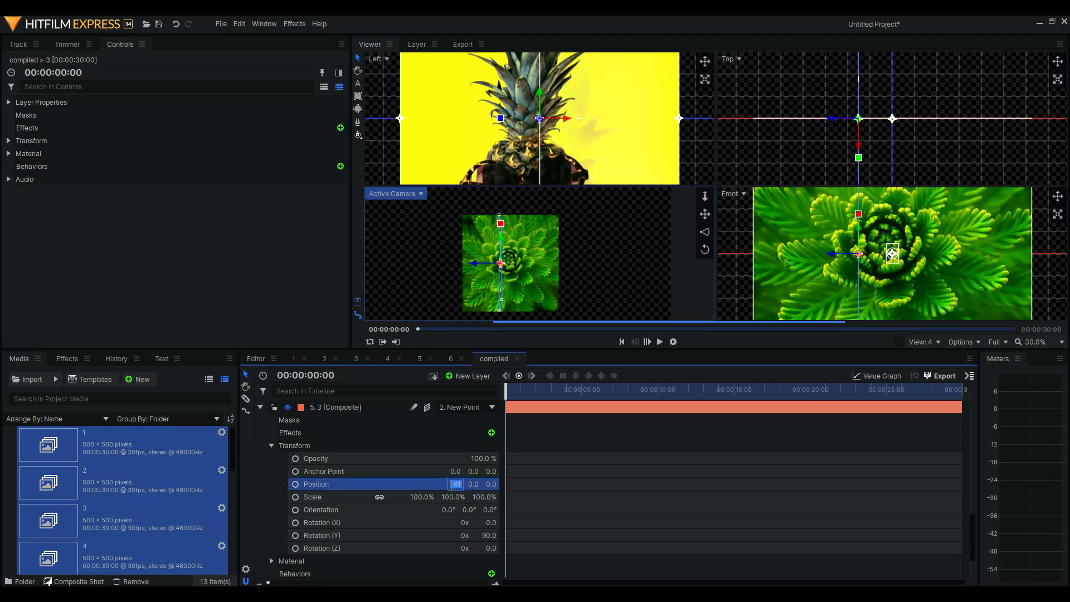
pyautogui.write('25')
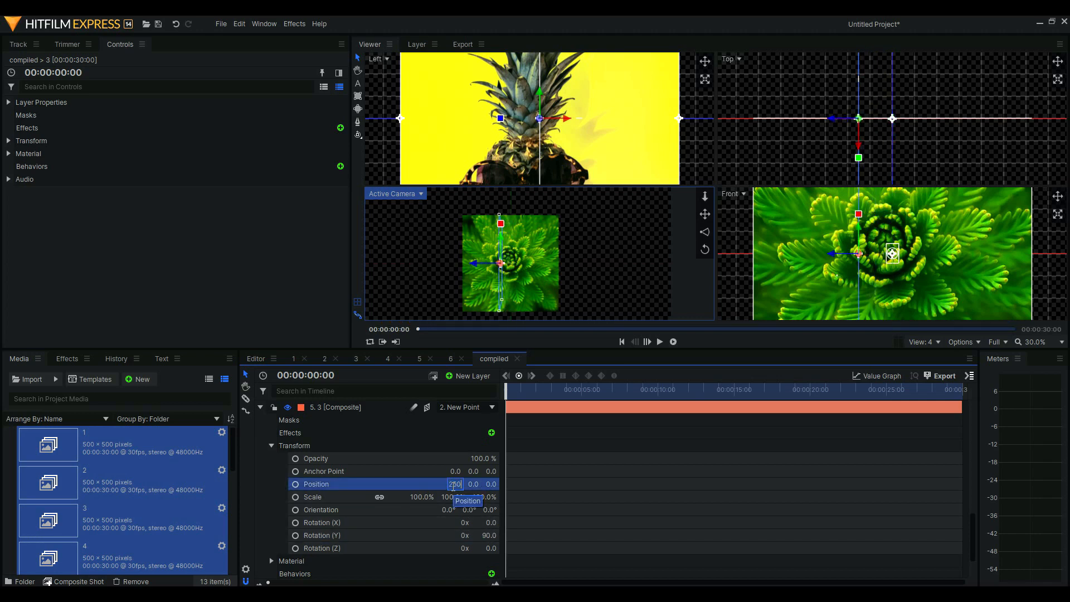
pyautogui.write('0')
pyautogui.press('Return')
# Expand the transform properties of composite layer 4 and set its Y rotation to 90°
pyautogui.scroll(-3, 390, 502)
pyautogui.click(363, 505)
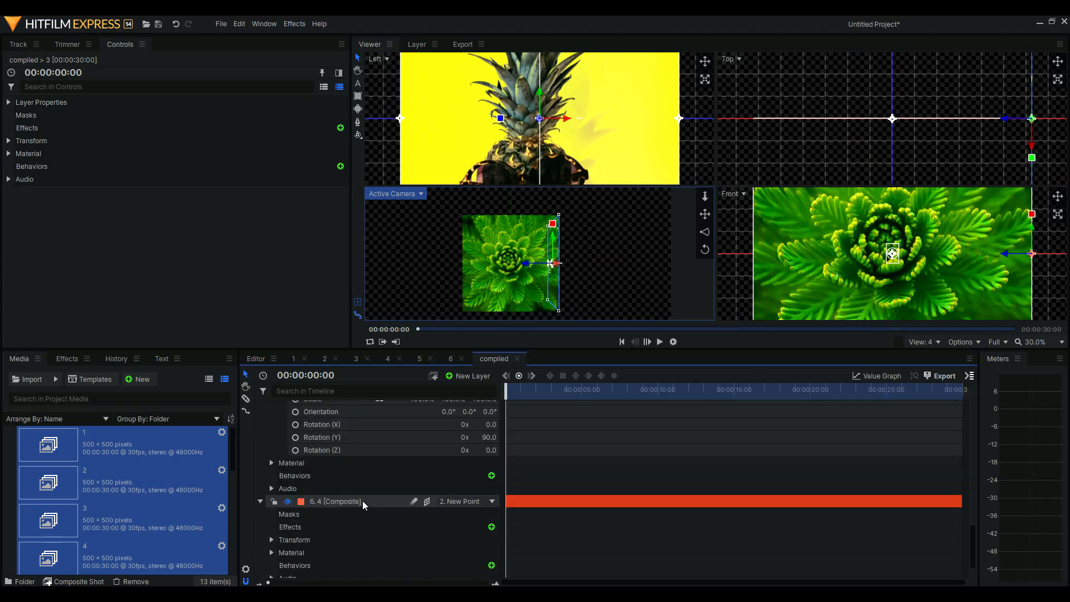
pyautogui.scroll(-2, 335, 510)
pyautogui.click(272, 519)
pyautogui.scroll(-4, 390, 512)
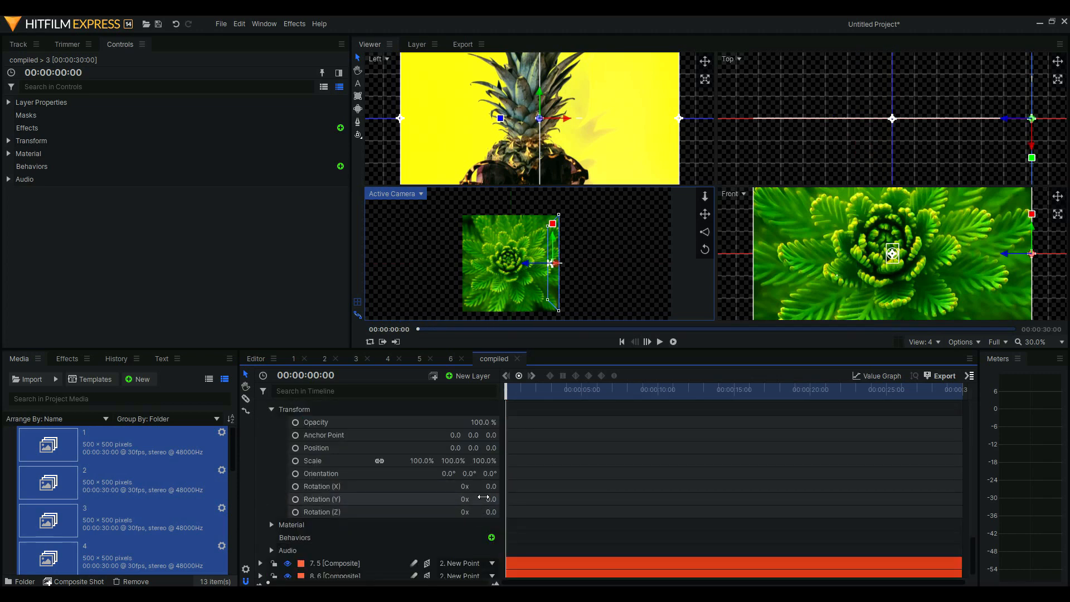
pyautogui.write('90')
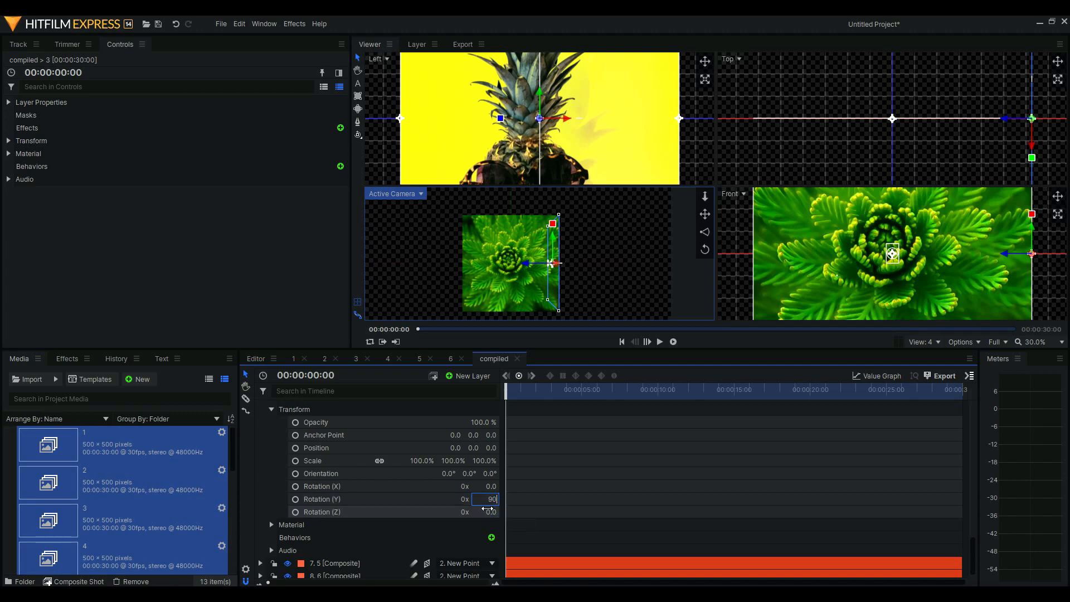
pyautogui.press('Return')
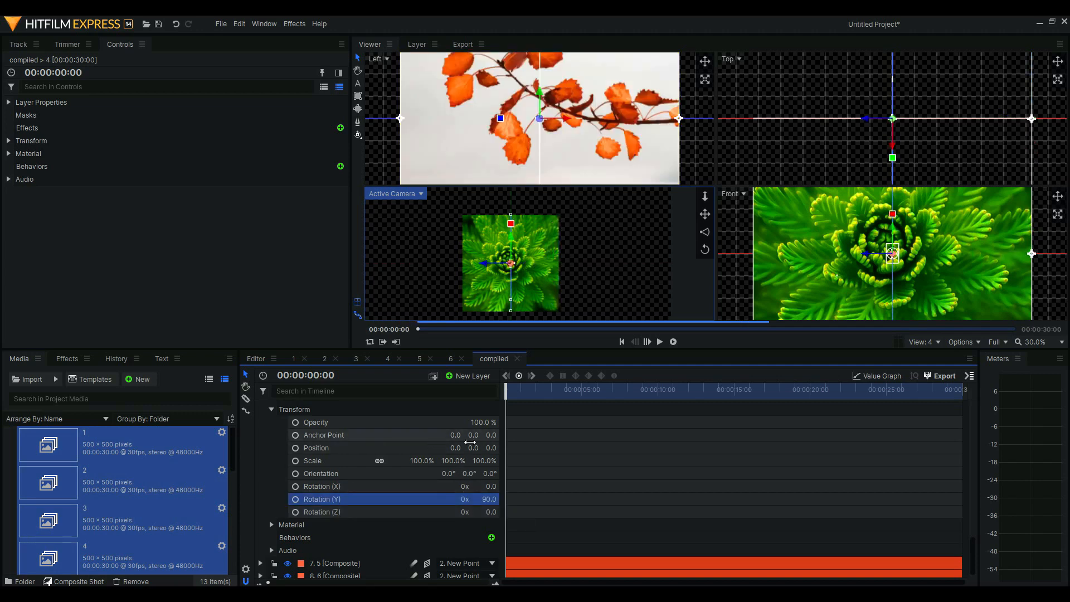
# Set the X position of composite layer 4 to -250
pyautogui.click(458, 448)
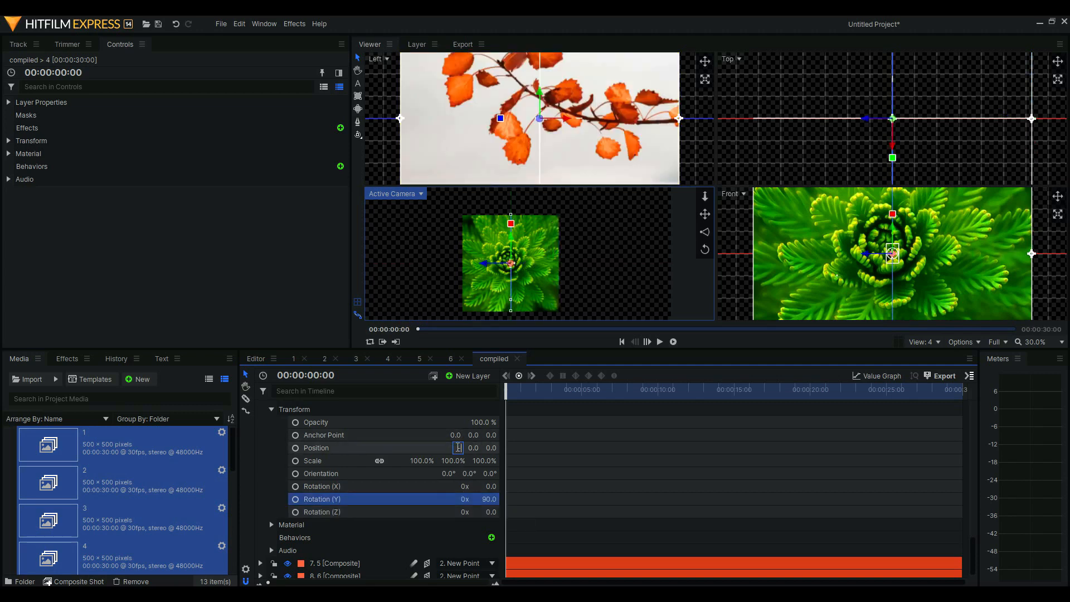
pyautogui.write('-250')
pyautogui.press('Return')
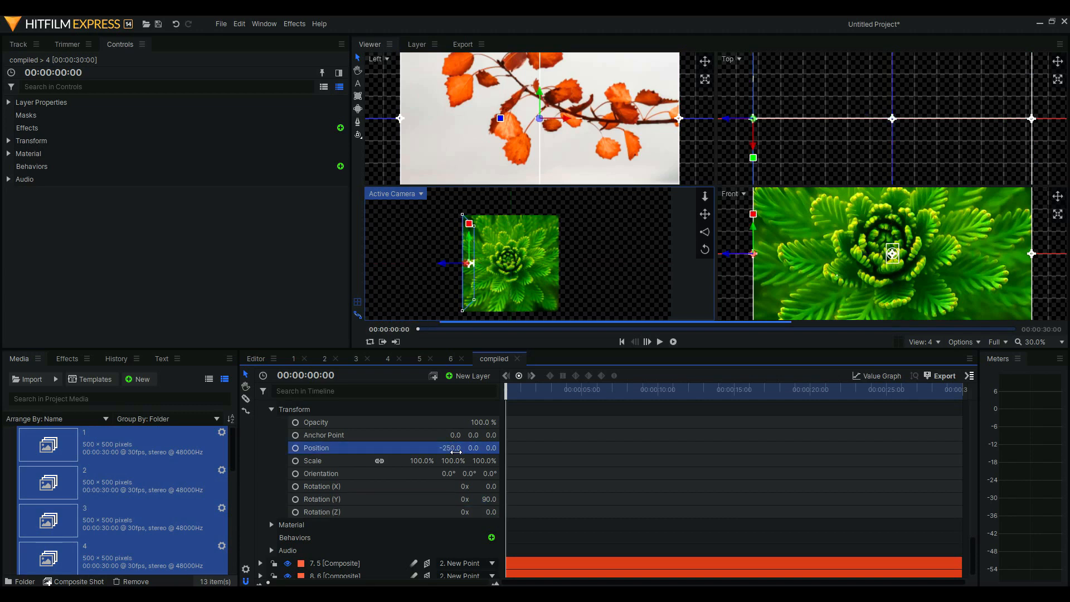
# Expand the transform properties of composite layer 5
pyautogui.scroll(-1, 322, 466)
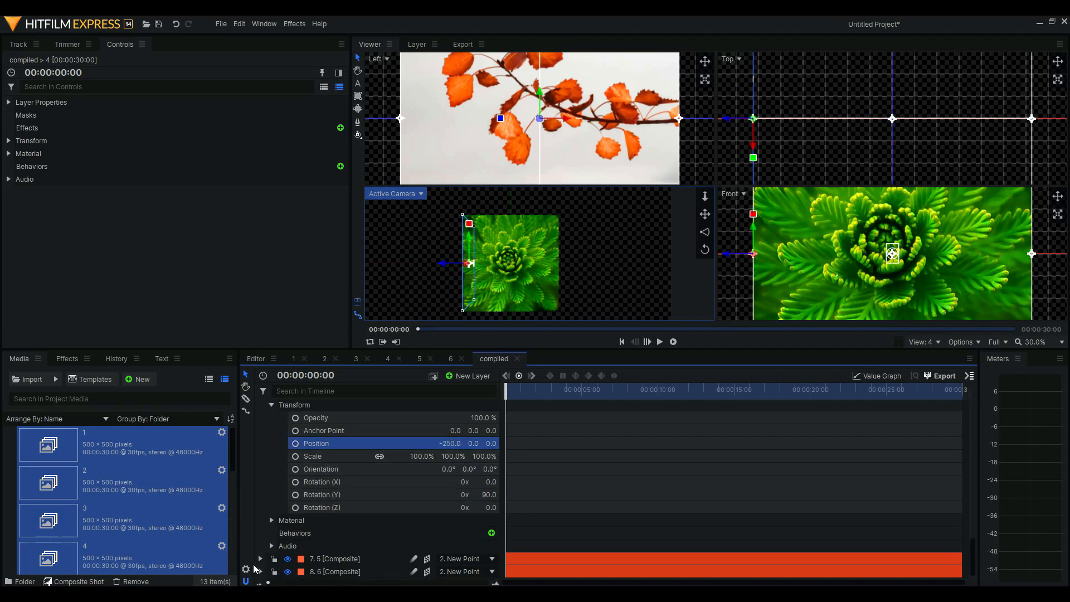
pyautogui.click(260, 558)
pyautogui.scroll(-3, 373, 496)
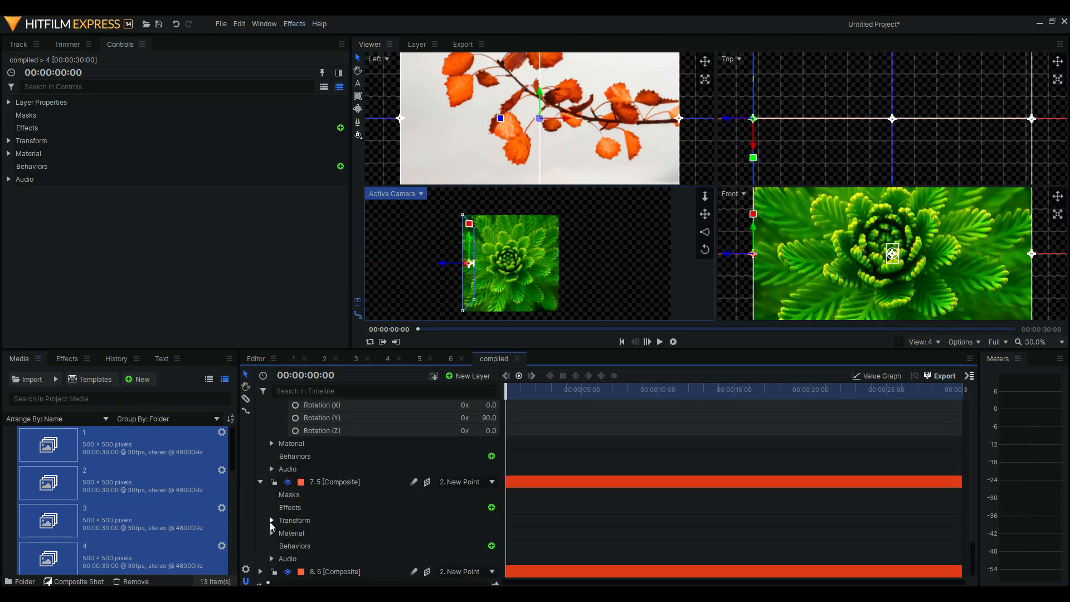
pyautogui.click(271, 520)
pyautogui.scroll(-4, 362, 497)
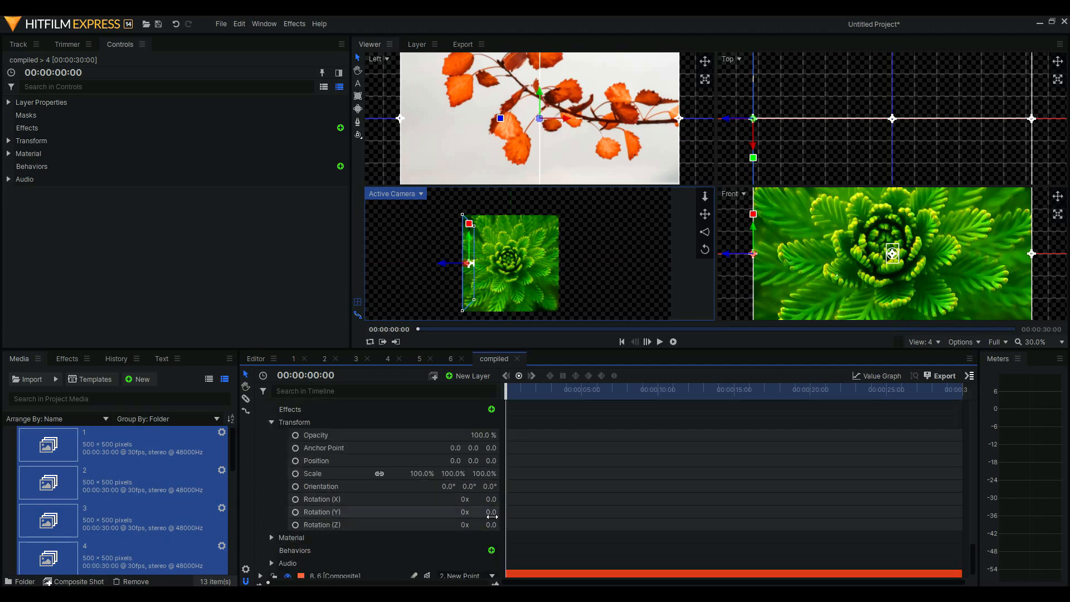
pyautogui.moveTo(491, 525); pyautogui.dragTo(501, 524)
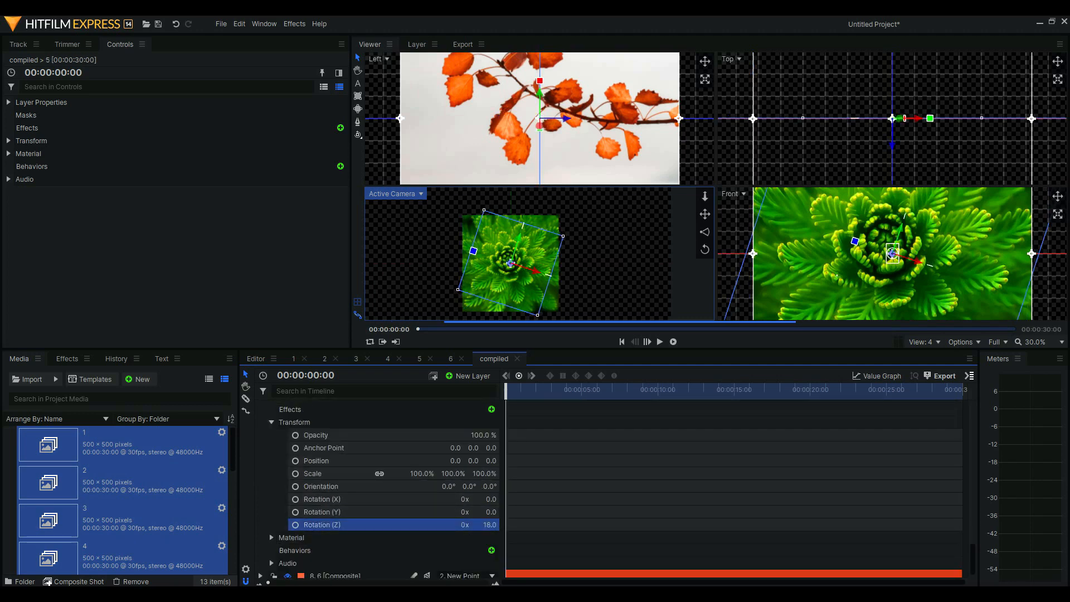
pyautogui.hotkey('ctrl', 'z')
pyautogui.click(490, 512)
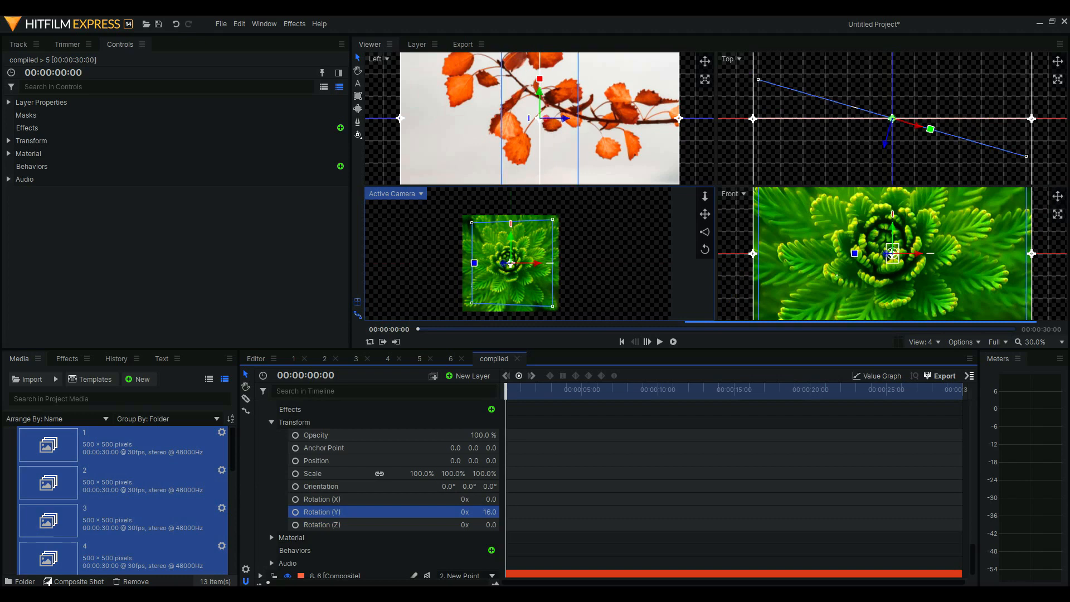
# Set the X rotation of composite layer 5 to 90°
pyautogui.click(491, 499)
pyautogui.click(493, 499)
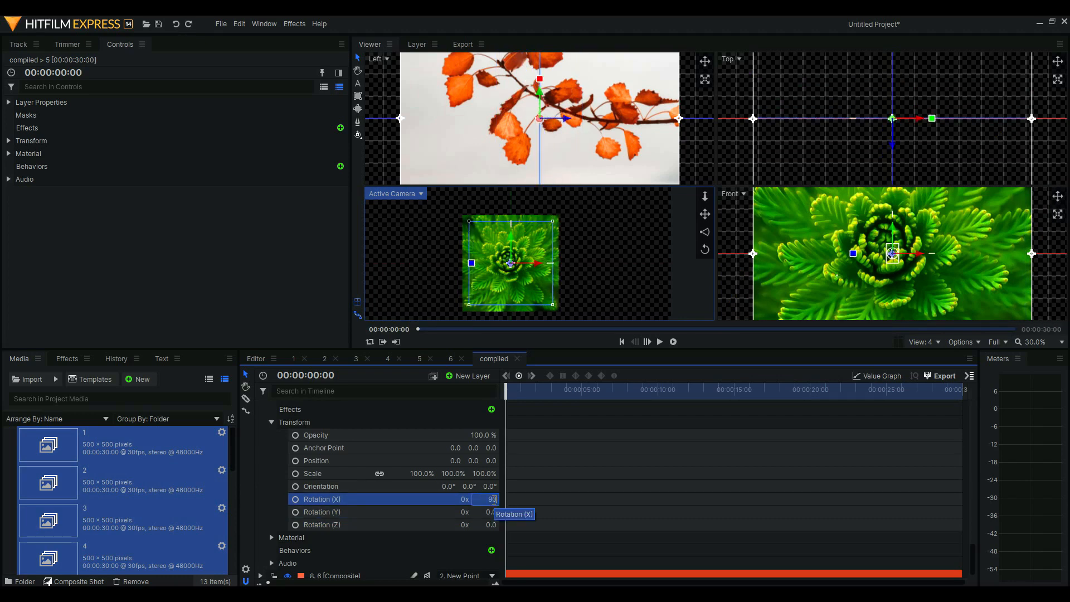
pyautogui.write('90')
pyautogui.press('Return')
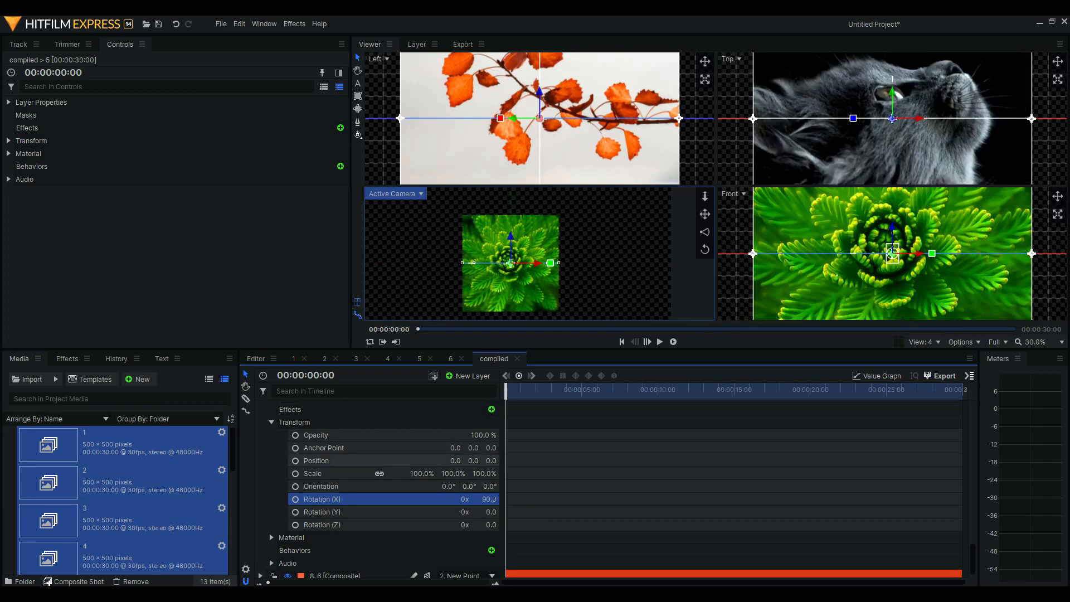
# Set the Y position of composite layer 5 to 250
pyautogui.moveTo(473, 461); pyautogui.dragTo(487, 461)
pyautogui.click(475, 461)
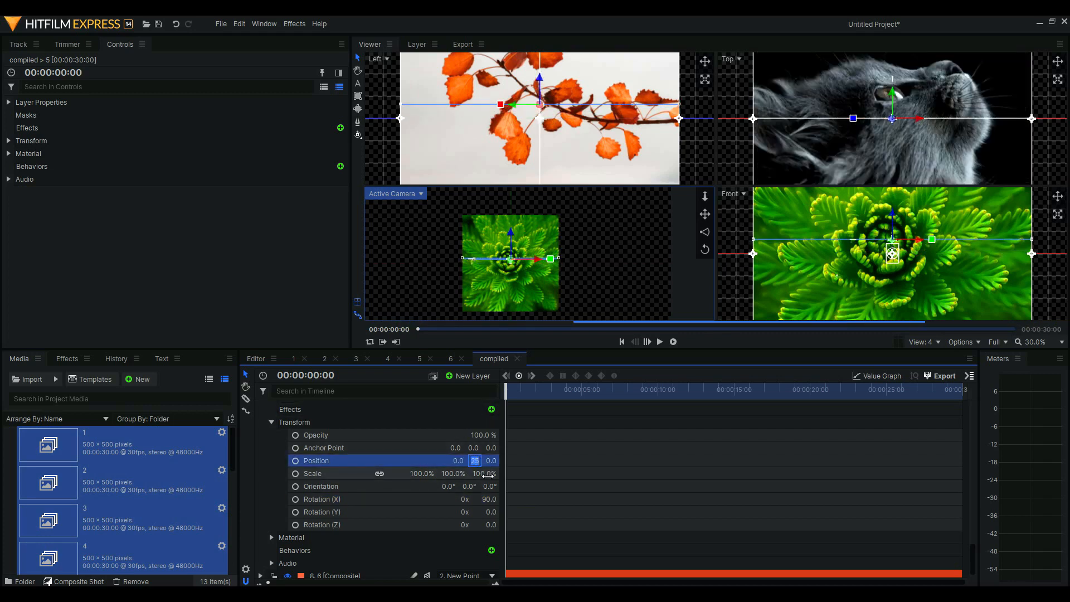
pyautogui.write('250')
pyautogui.press('Return')
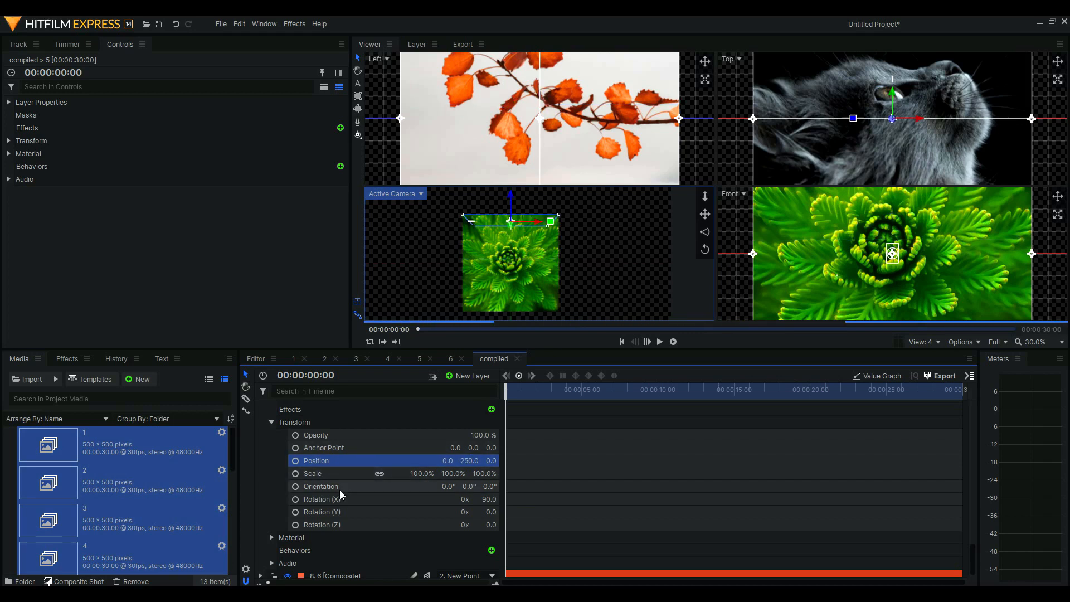
# Expand the transform properties of composite layer 6 and set its X rotation to 90°
pyautogui.scroll(-1, 339, 490)
pyautogui.scroll(-3, 385, 460)
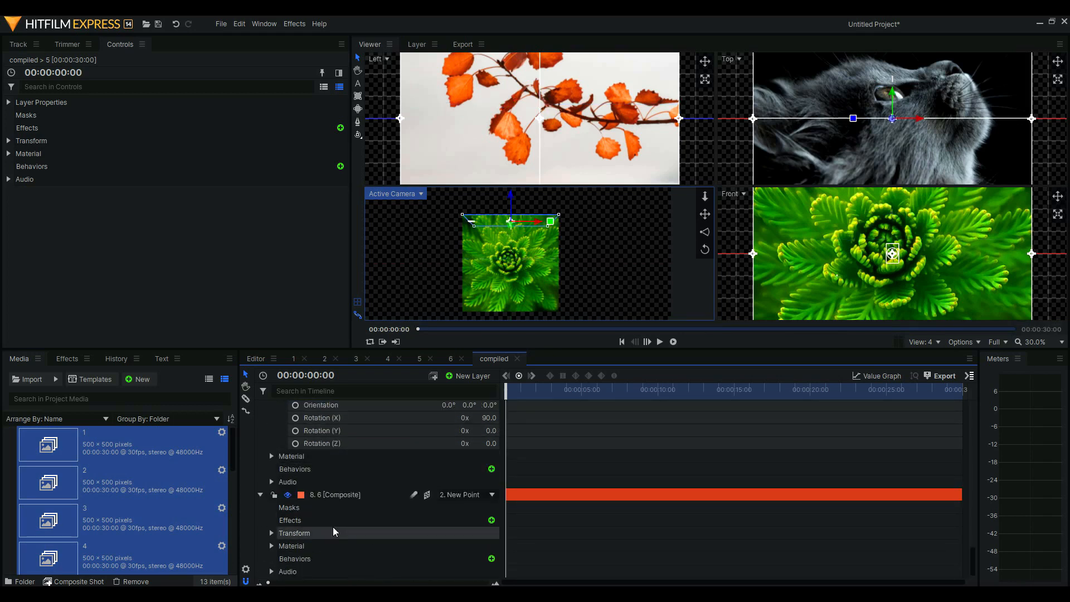
pyautogui.click(271, 533)
pyautogui.scroll(-3, 387, 490)
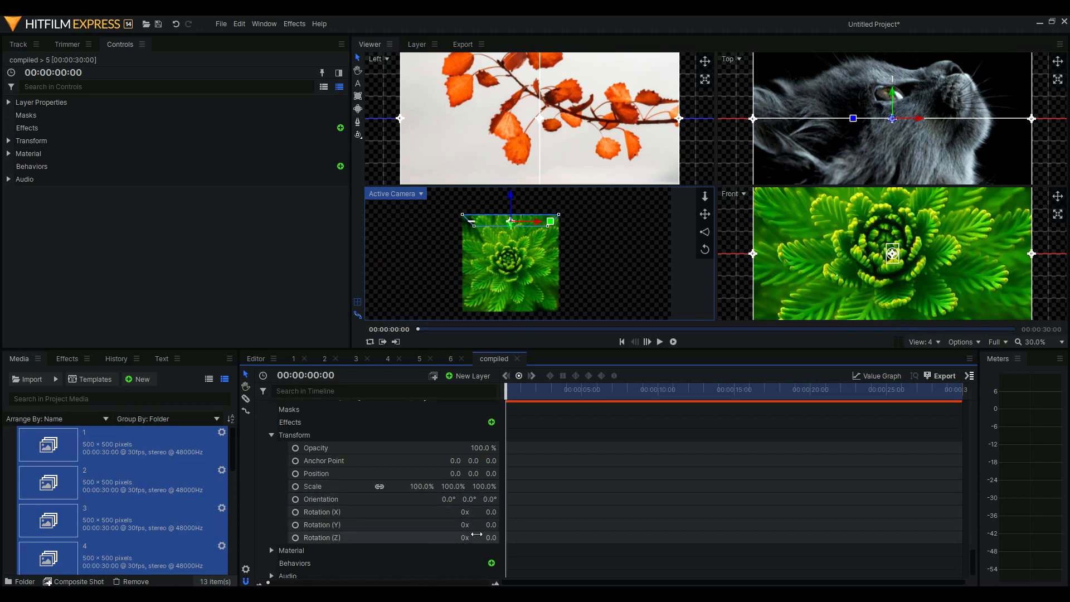
pyautogui.click(493, 512)
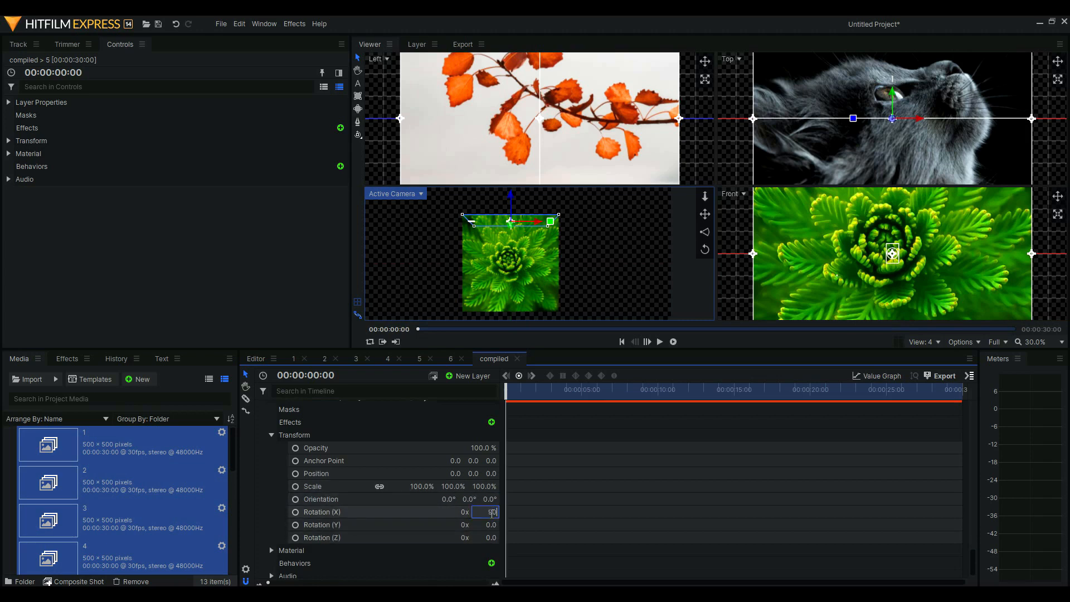
pyautogui.write('90')
pyautogui.press('Return')
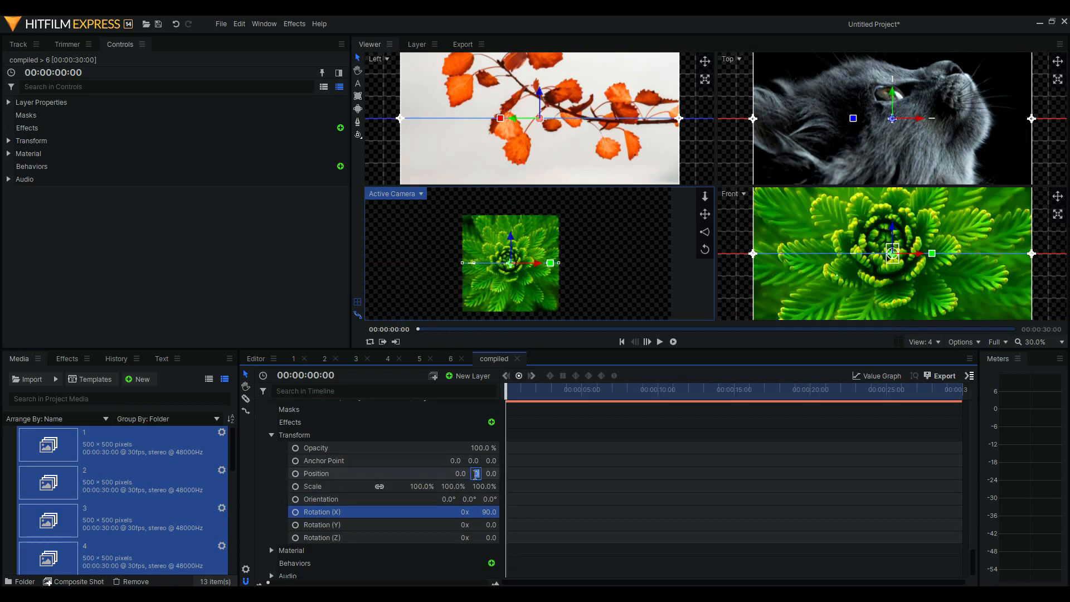
# Set the Y position of composite layer 6 to -250 and deselect the layer in the viewer
pyautogui.write('-250')
pyautogui.press('Return')
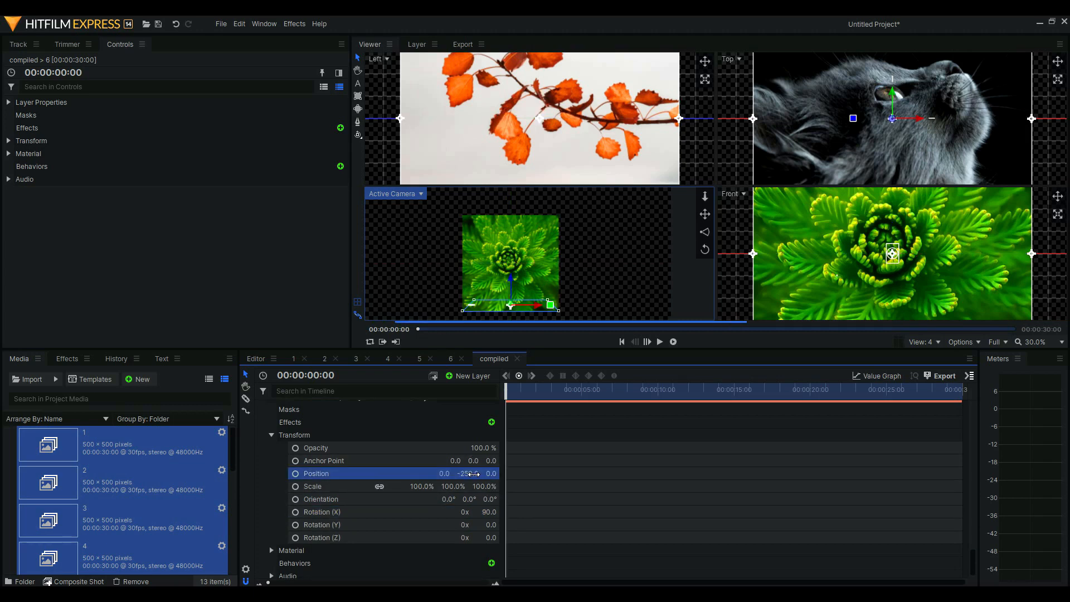
pyautogui.click(605, 276)
# Collapse the expanded properties of all the composite layers in the compiled timeline
pyautogui.scroll(2, 300, 463)
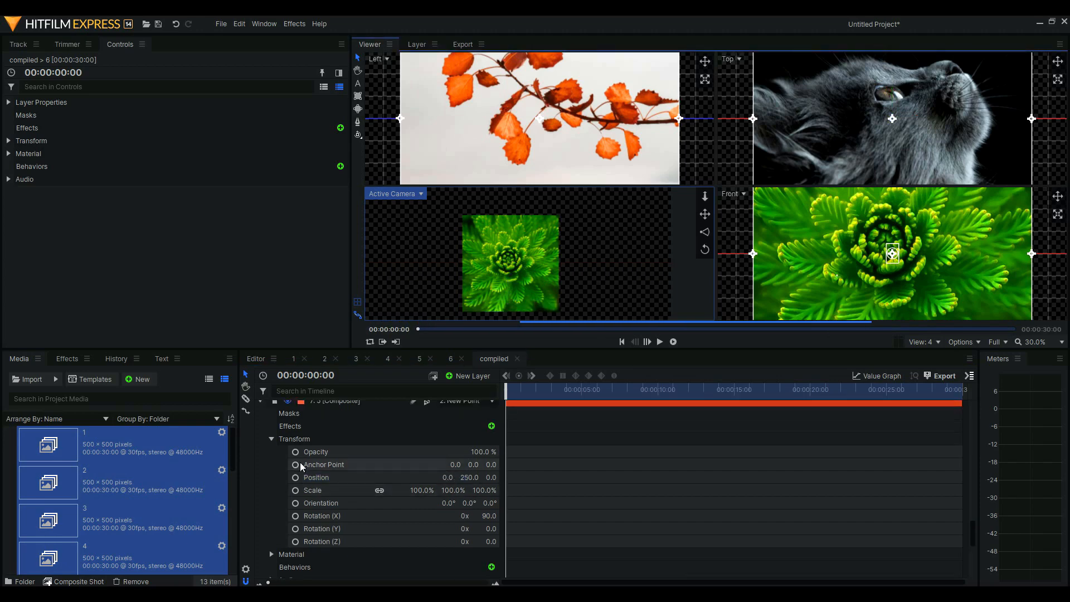
pyautogui.click(260, 409)
pyautogui.click(261, 421)
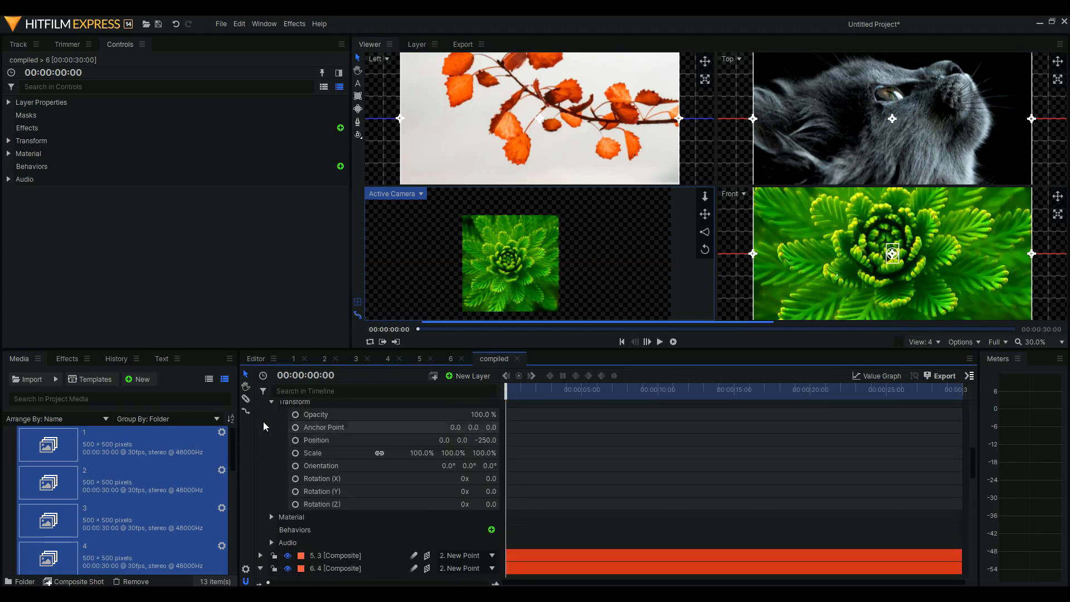
pyautogui.scroll(3, 259, 432)
pyautogui.click(261, 446)
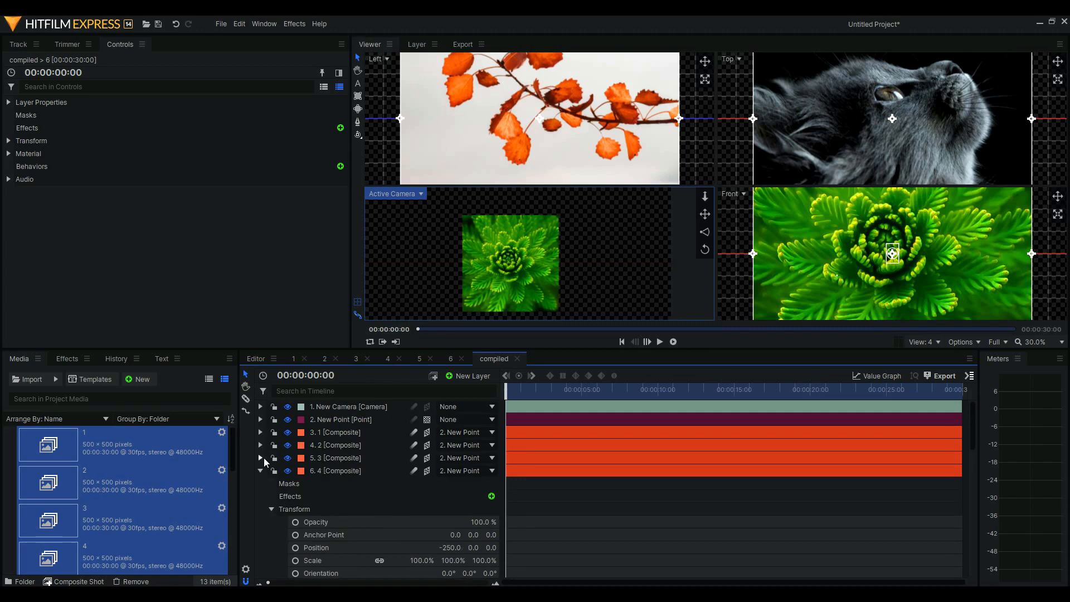
pyautogui.click(260, 470)
pyautogui.click(260, 484)
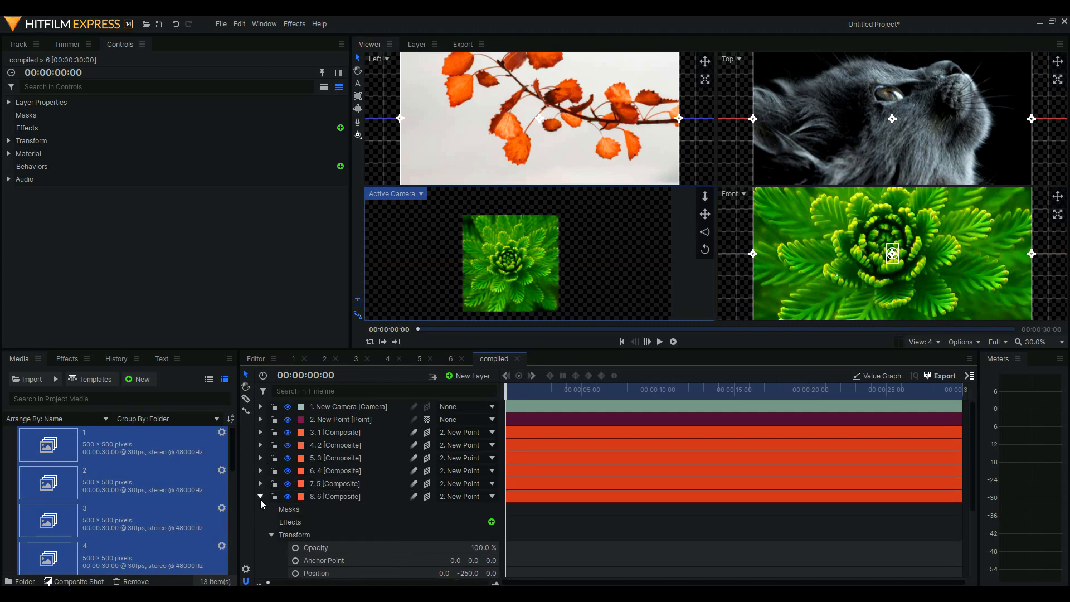
pyautogui.click(260, 496)
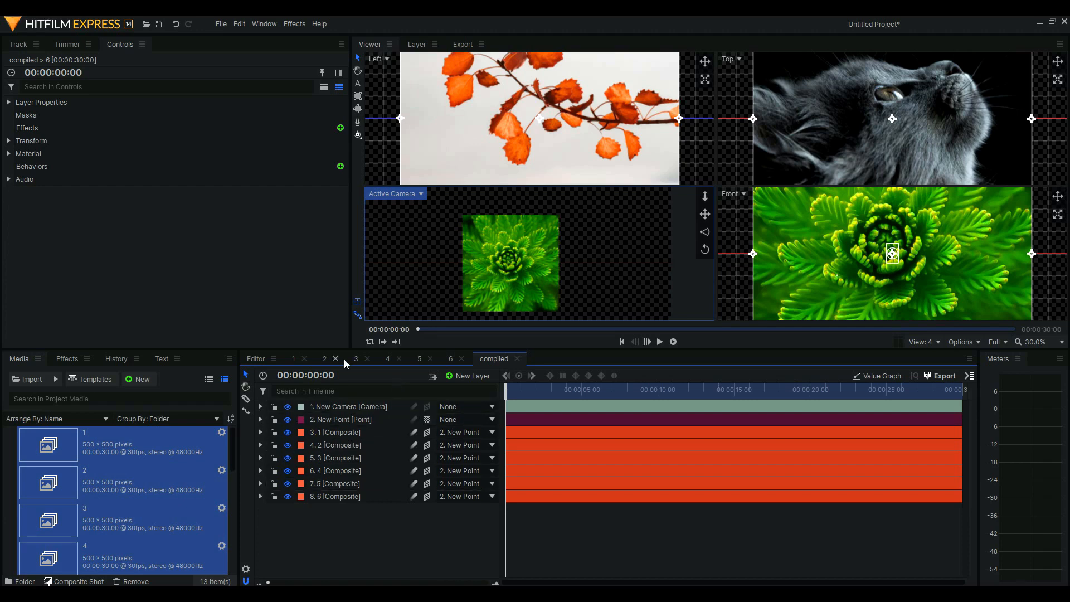
# Convert the New Point layer from 2D to a 3D plane
pyautogui.click(630, 113)
pyautogui.scroll(-3, 629, 112)
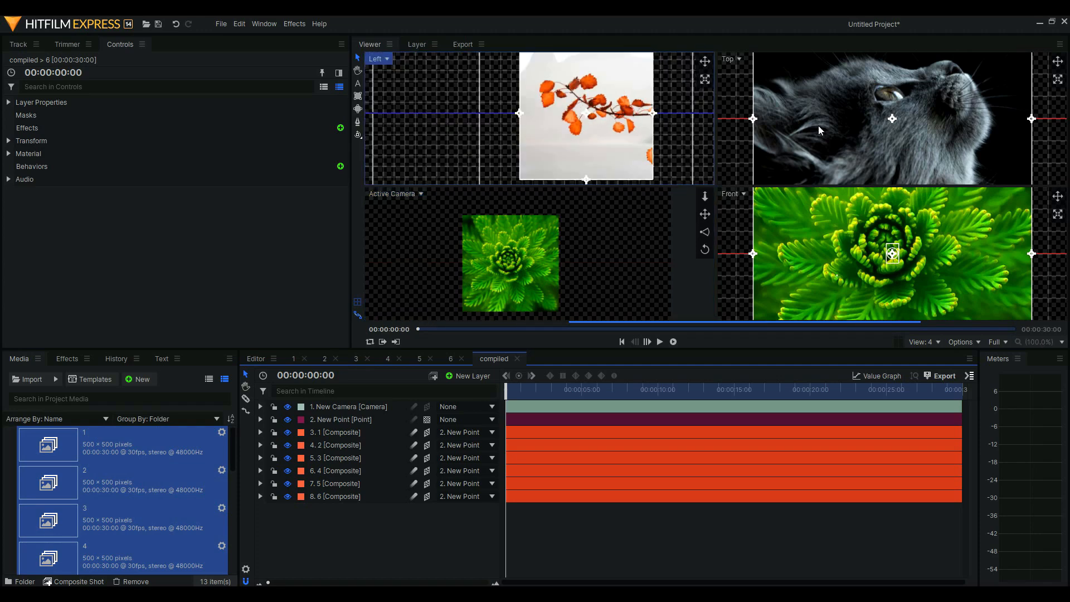
pyautogui.click(620, 249)
pyautogui.scroll(-2, 620, 249)
pyautogui.click(318, 420)
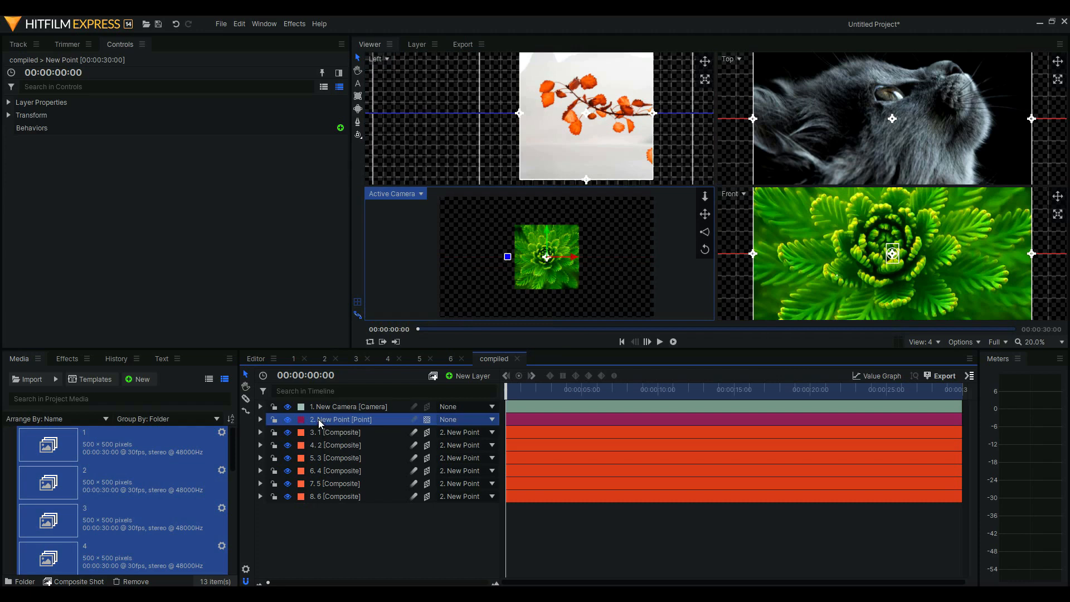
pyautogui.click(260, 419)
pyautogui.click(427, 420)
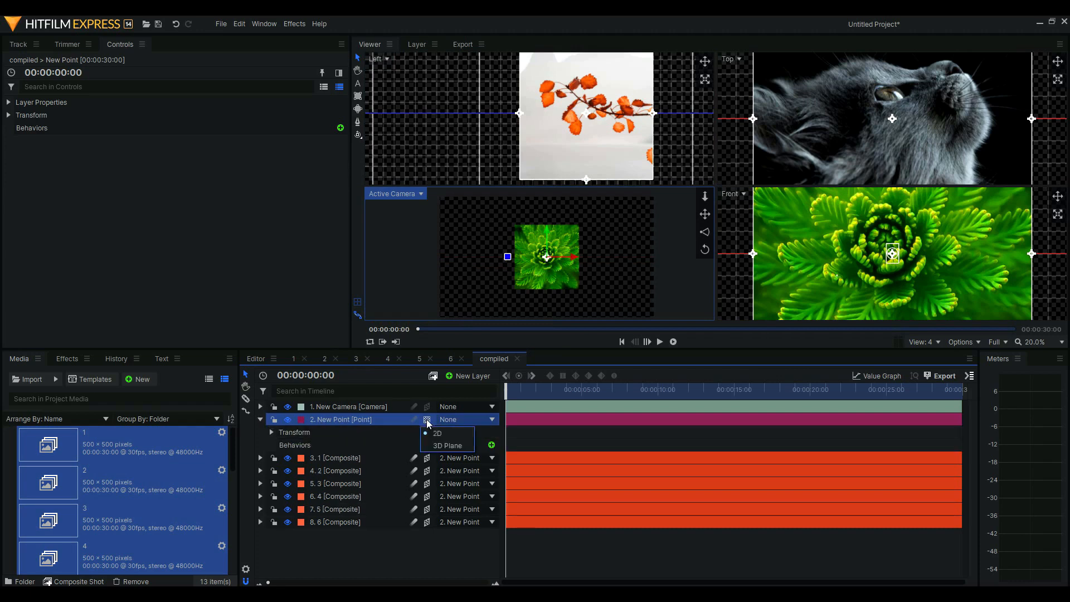
pyautogui.click(440, 446)
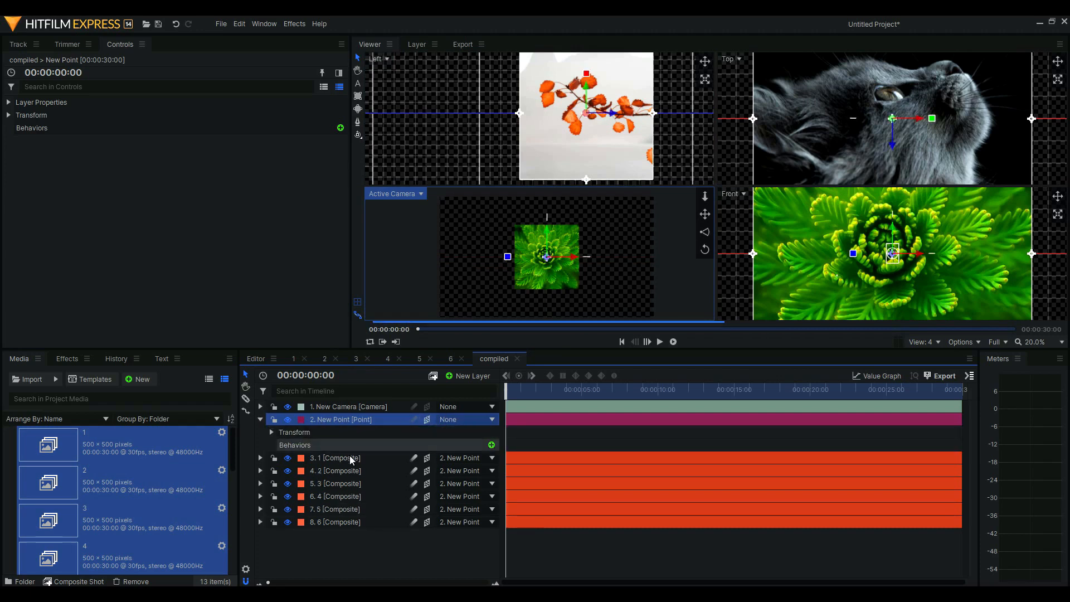
# Set the New Point layer's Y rotation to 260° and keyframe it at the start of the timeline
pyautogui.click(272, 432)
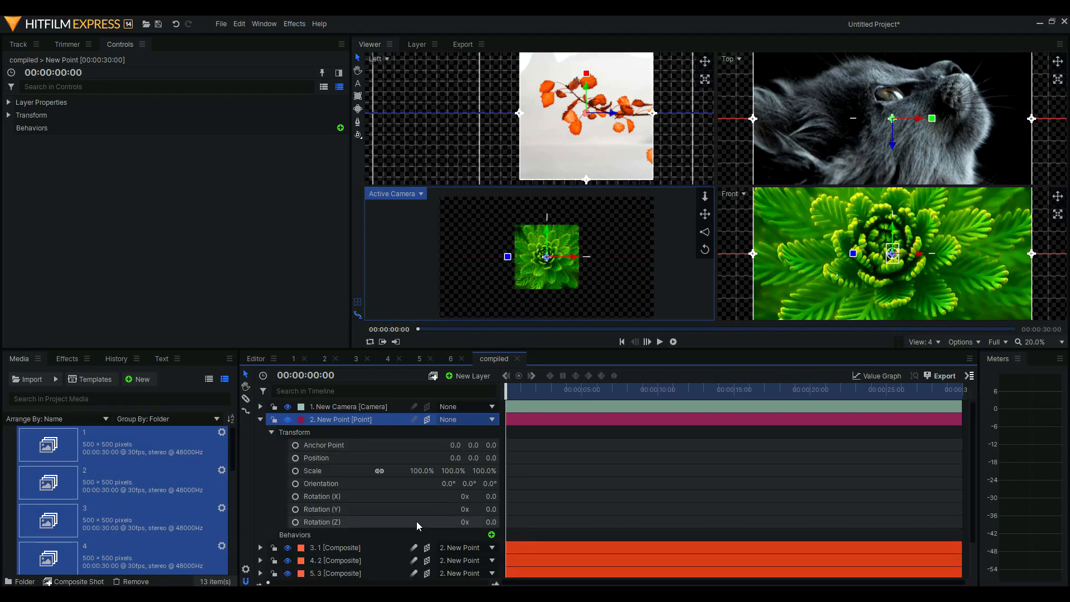
pyautogui.moveTo(489, 510); pyautogui.dragTo(635, 511)
pyautogui.moveTo(516, 391)
pyautogui.mouseDown()
pyautogui.moveTo(533, 391)
pyautogui.moveTo(504, 393)
pyautogui.mouseUp()
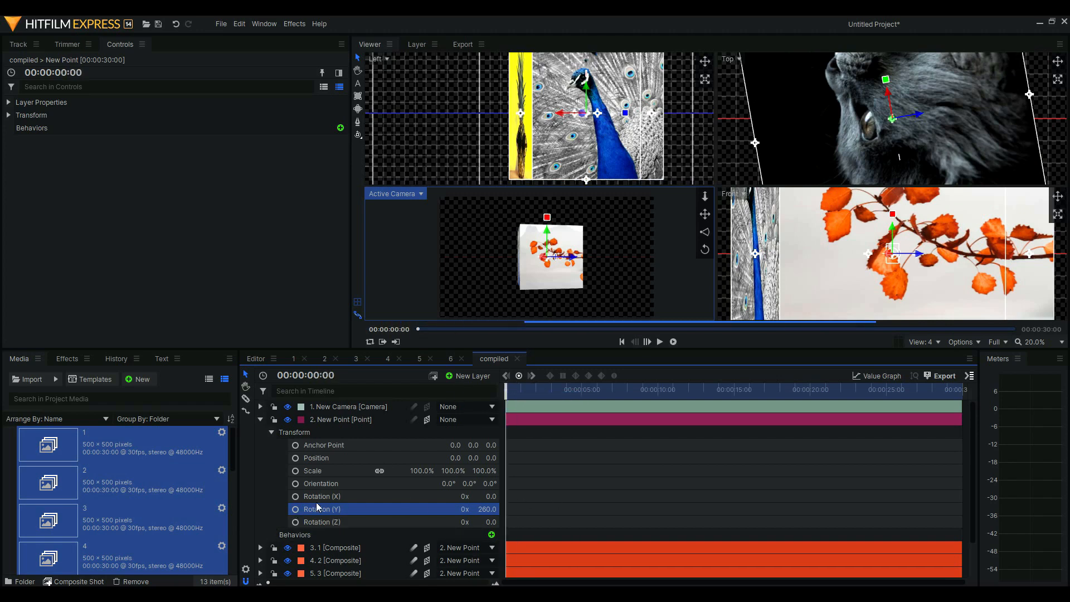
pyautogui.click(295, 509)
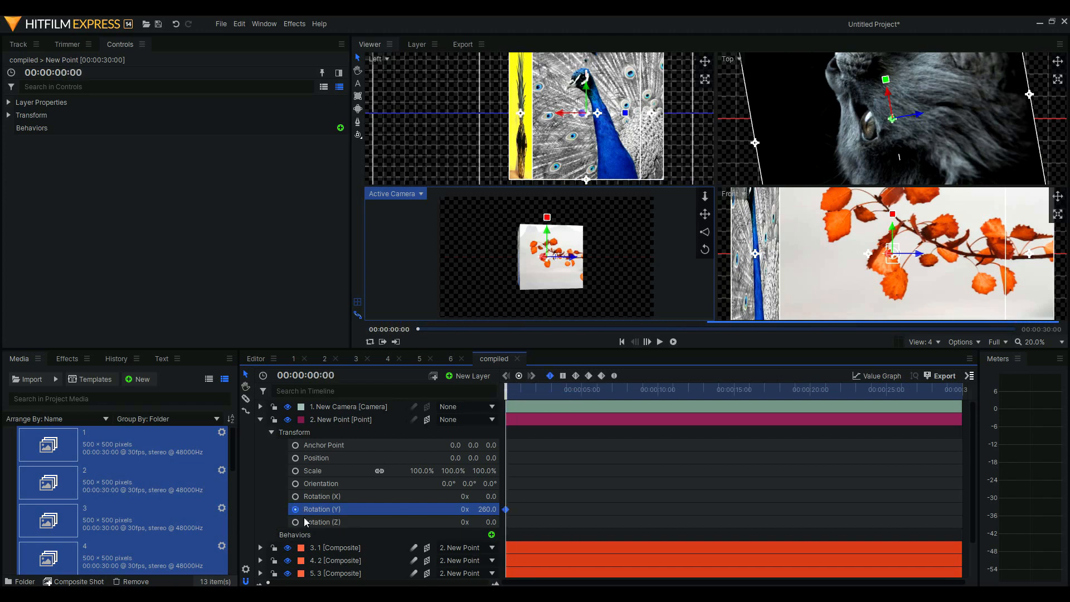
# Keyframe the New Point layer's Y rotation at 00:00:15:02 with 5 full revolutions
pyautogui.click(554, 392)
pyautogui.click(583, 389)
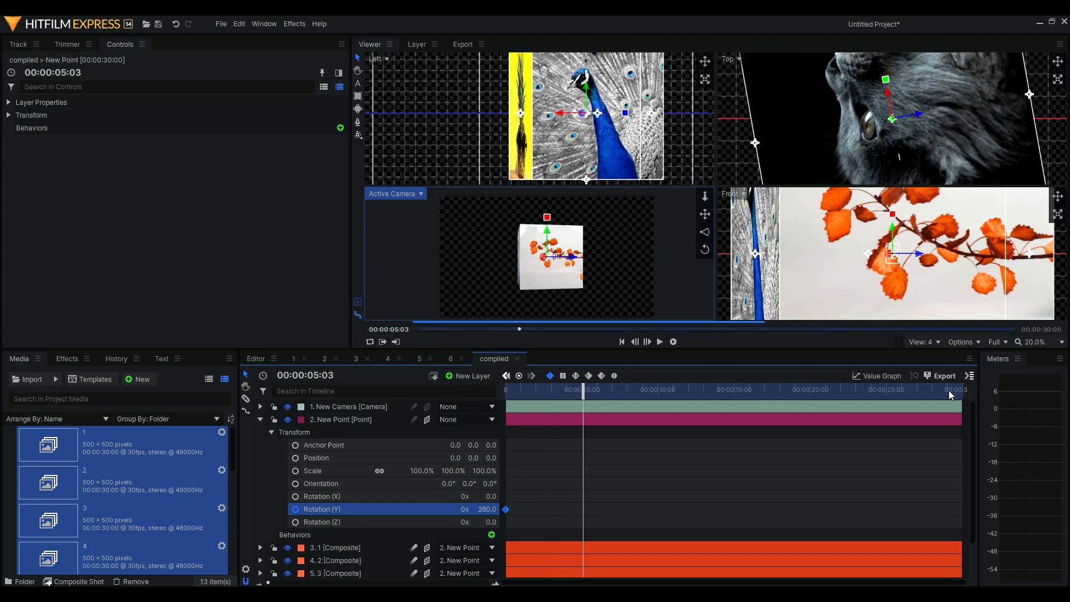
pyautogui.click(735, 392)
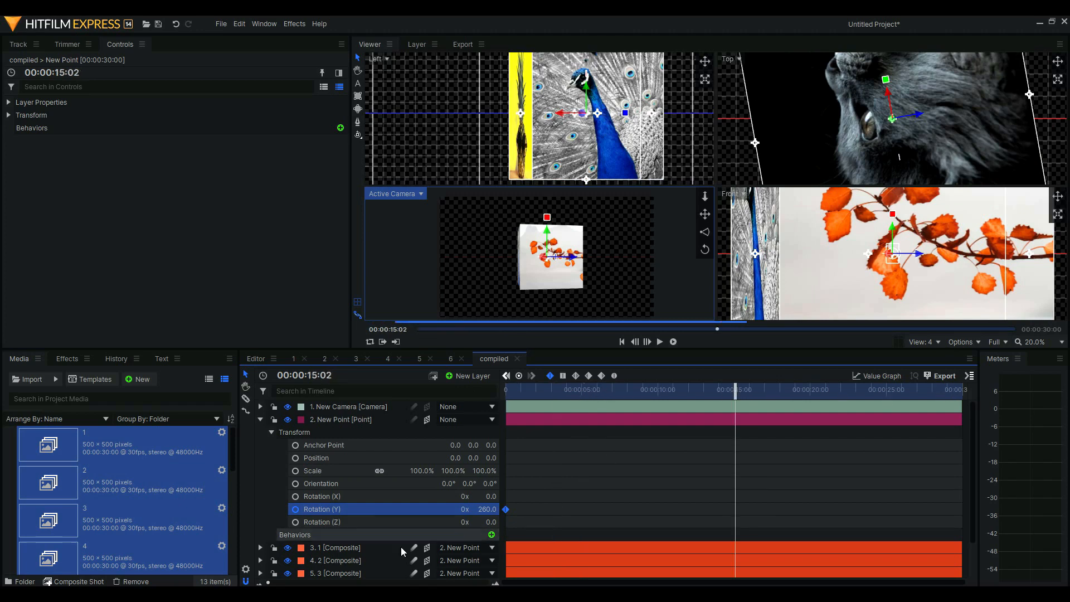
pyautogui.click(467, 509)
pyautogui.write('5')
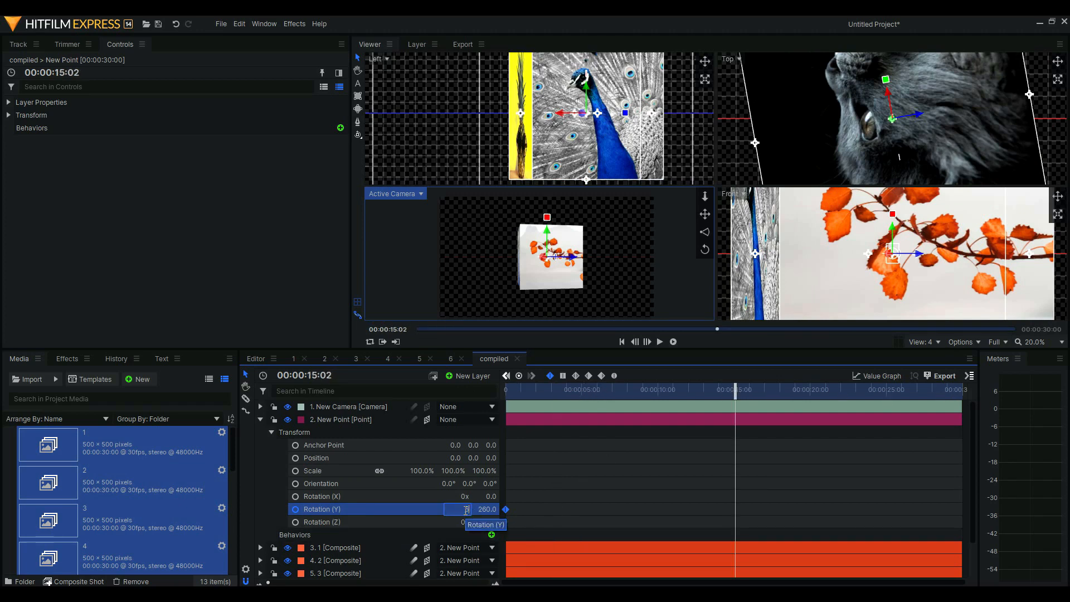
pyautogui.press('Return')
# Preview the cube's rotation animation from the start through about 00:00:10:20
pyautogui.click(506, 389)
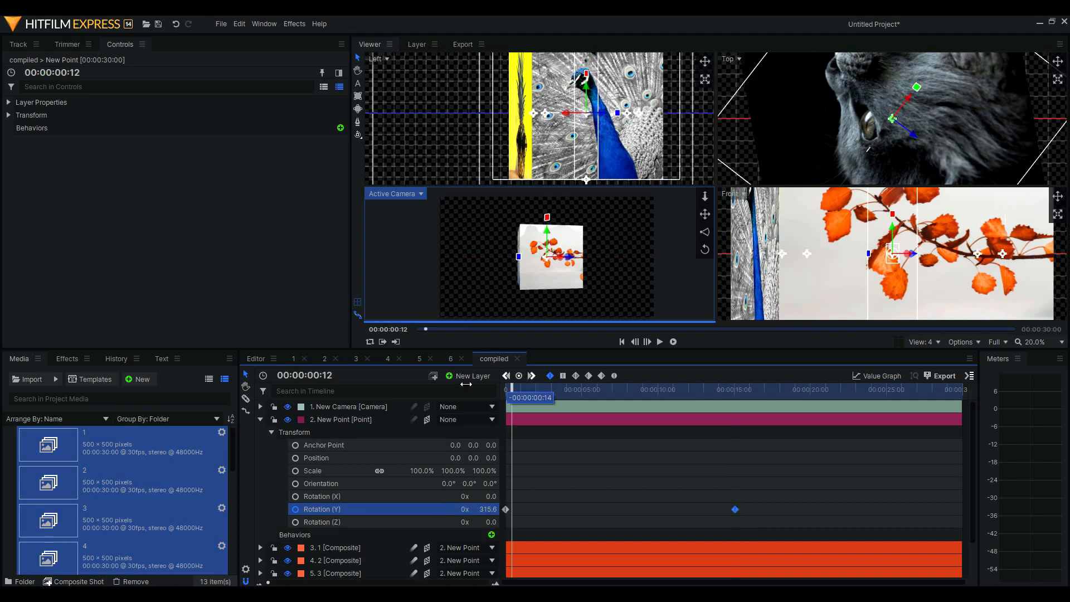
pyautogui.click(660, 342)
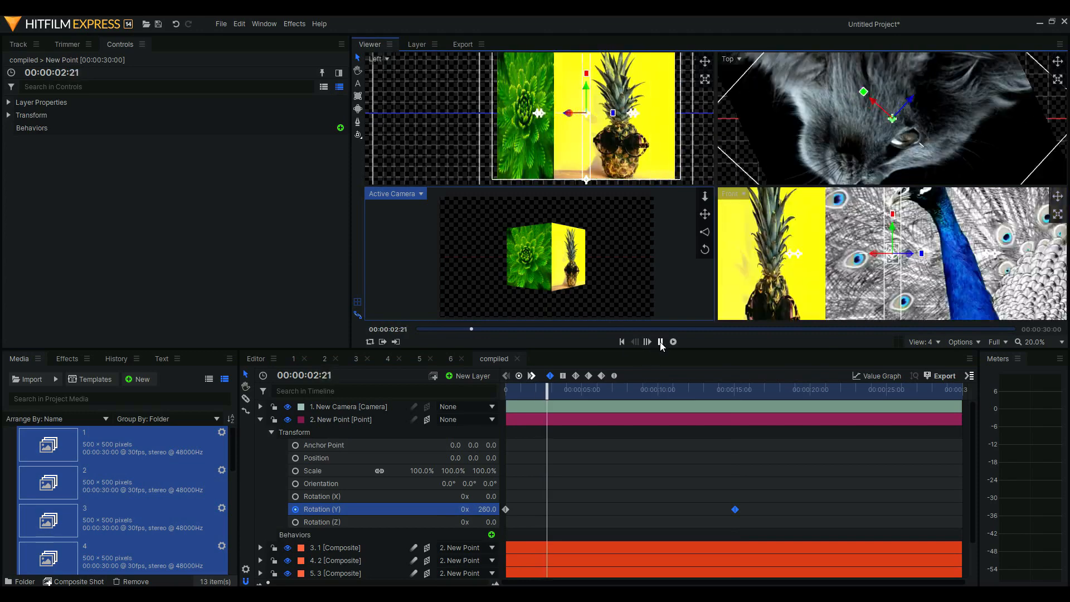
pyautogui.click(660, 341)
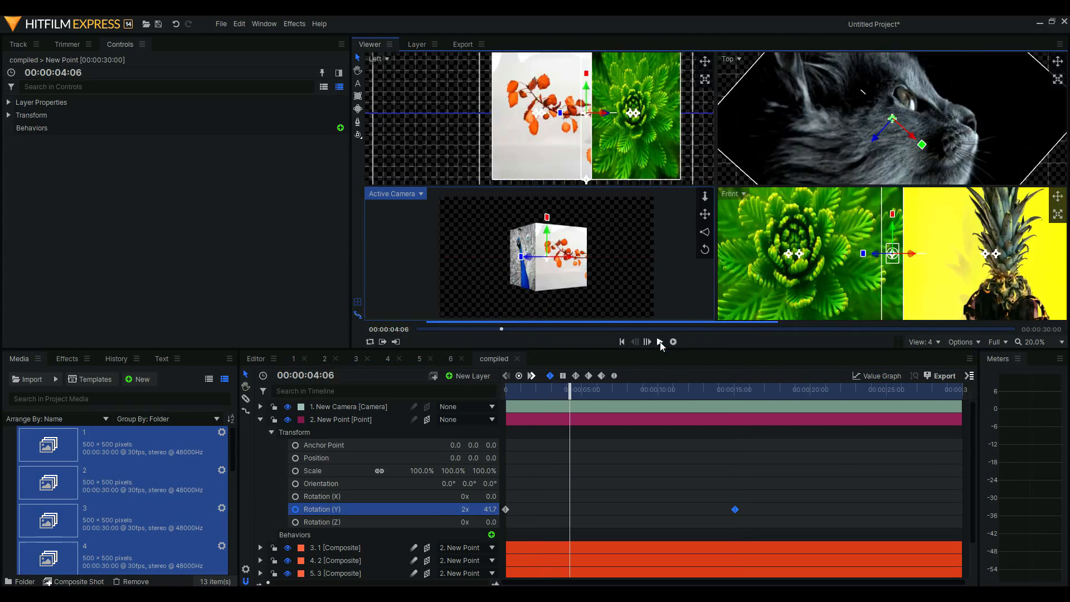
pyautogui.moveTo(564, 393); pyautogui.dragTo(628, 392)
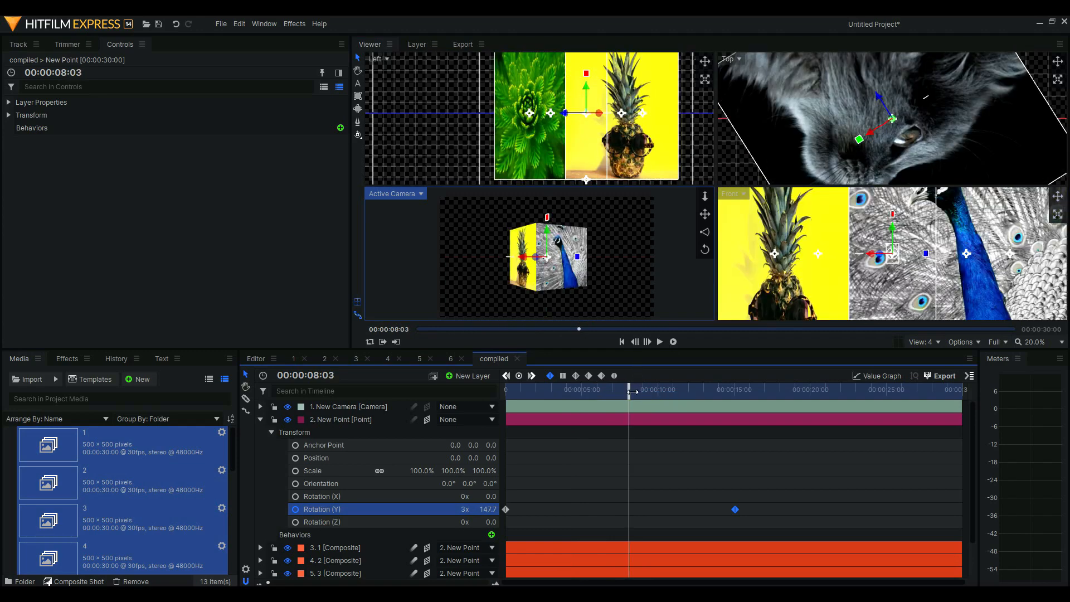
pyautogui.moveTo(630, 388); pyautogui.dragTo(668, 392)
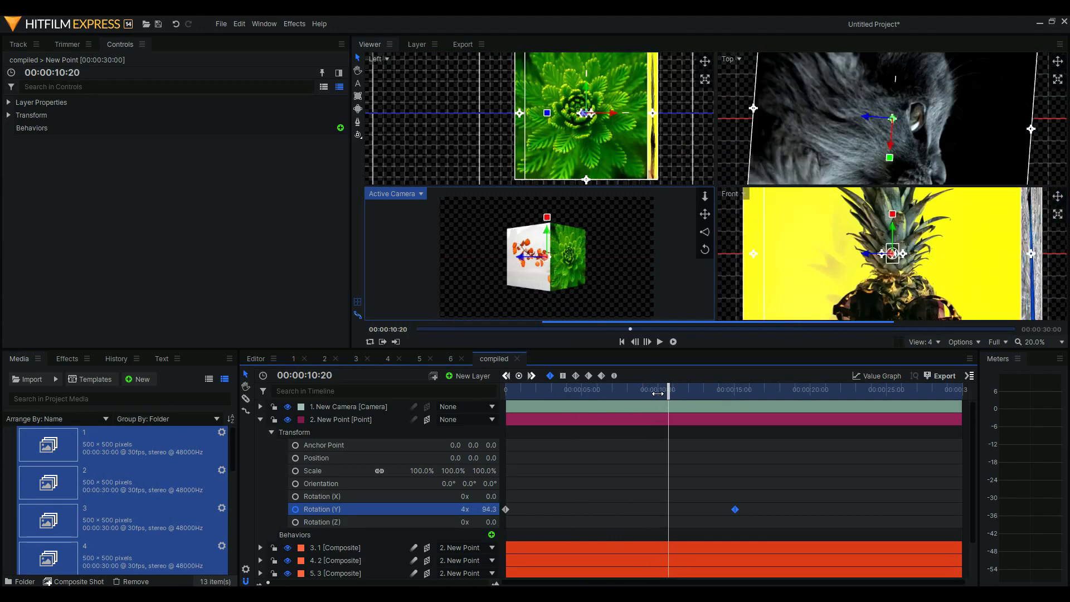
# Tilt the cube by setting the New Point layer's X rotation to 169° and Z rotation to 126°
pyautogui.moveTo(489, 496); pyautogui.dragTo(583, 496)
pyautogui.click(491, 522)
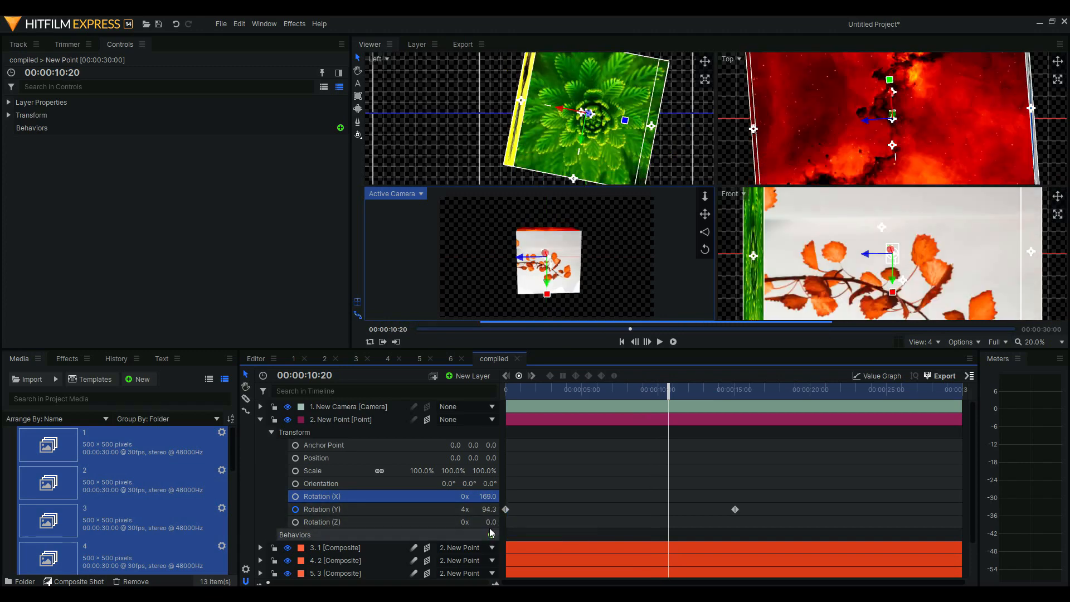
pyautogui.moveTo(490, 521); pyautogui.dragTo(456, 518)
pyautogui.scroll(-1, 397, 500)
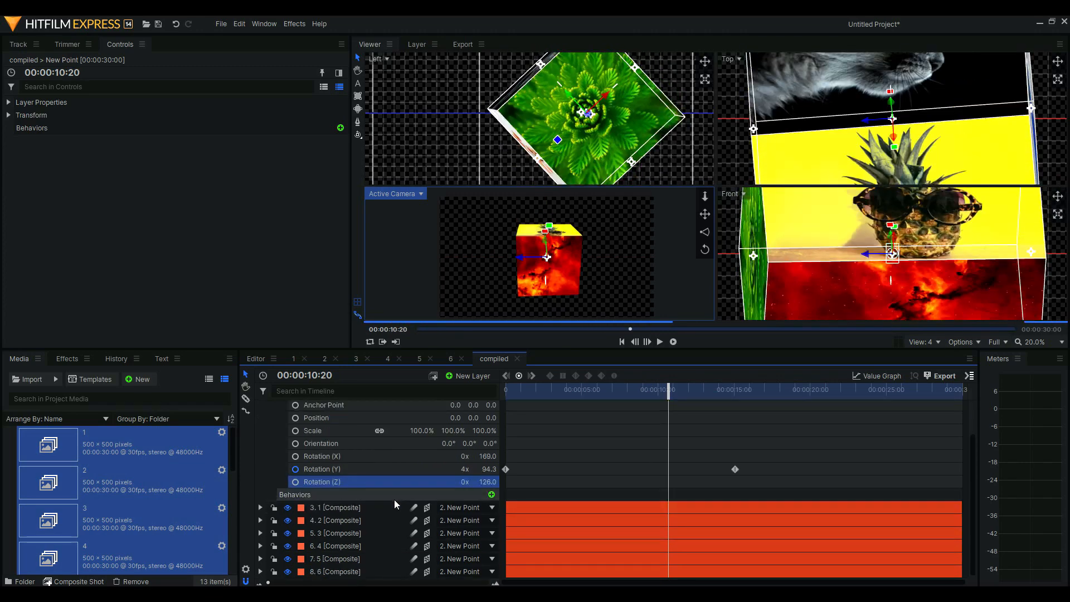
pyautogui.scroll(1, 331, 481)
pyautogui.click(260, 420)
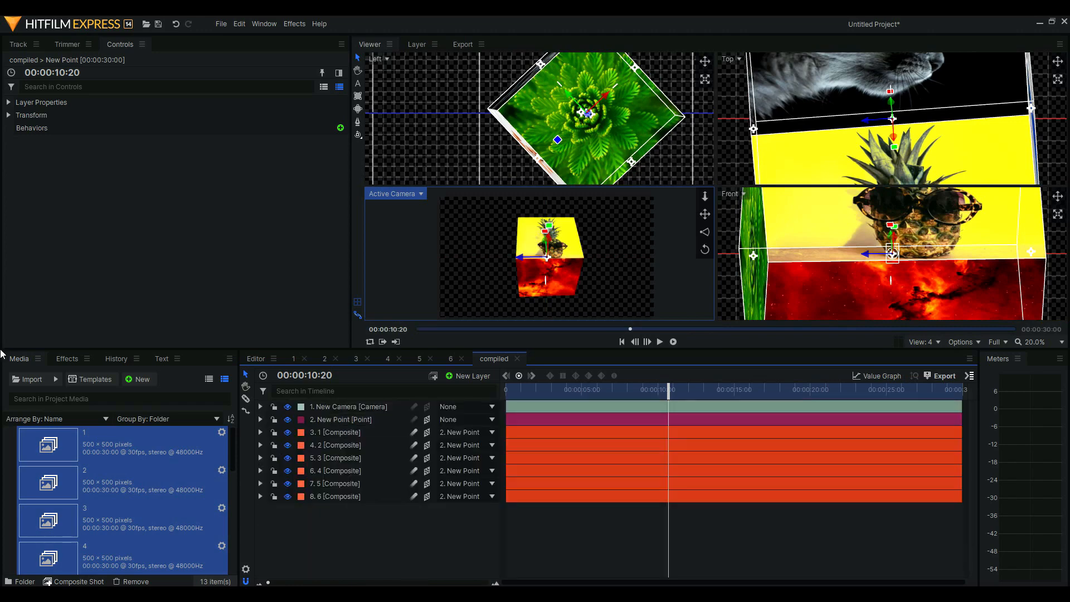
# Add the gray cat photo beneath all layers of the compiled shot and switch the viewer to a single view
pyautogui.click(61, 359)
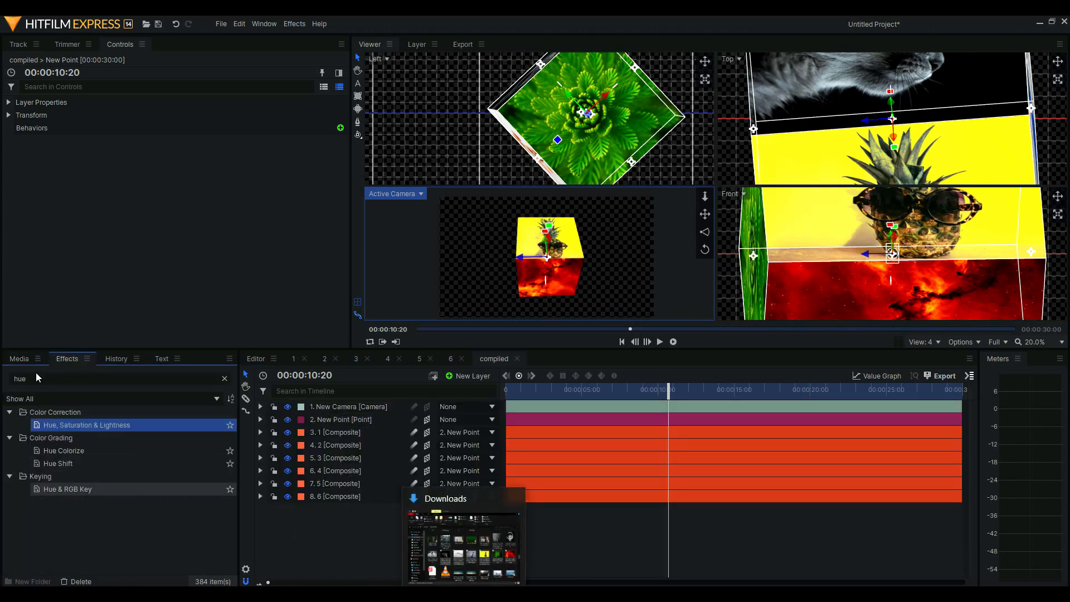
pyautogui.click(19, 359)
pyautogui.scroll(-5, 94, 513)
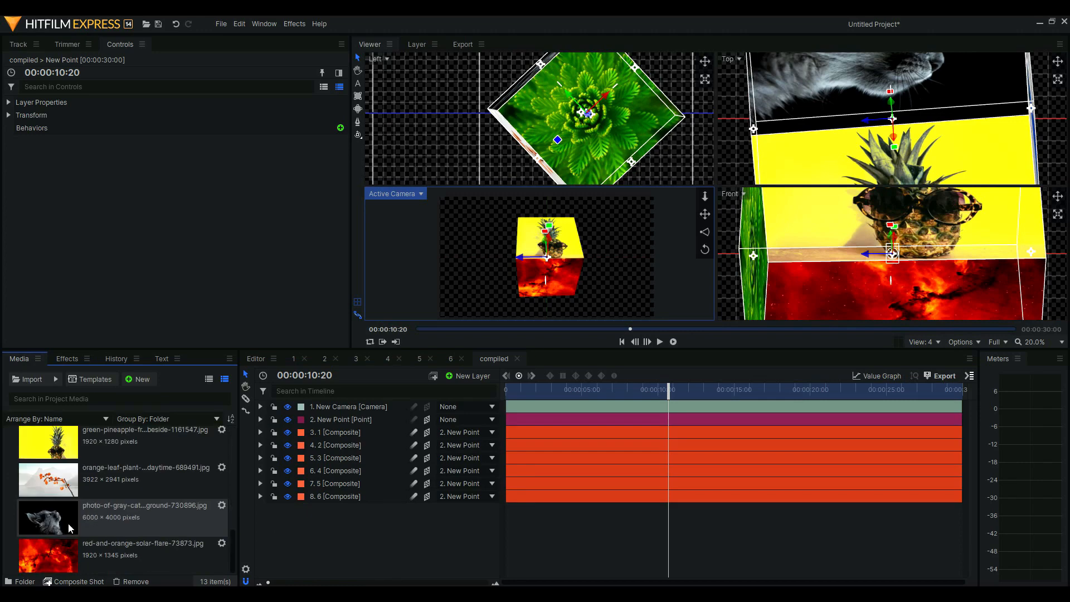
pyautogui.moveTo(62, 523); pyautogui.dragTo(473, 536)
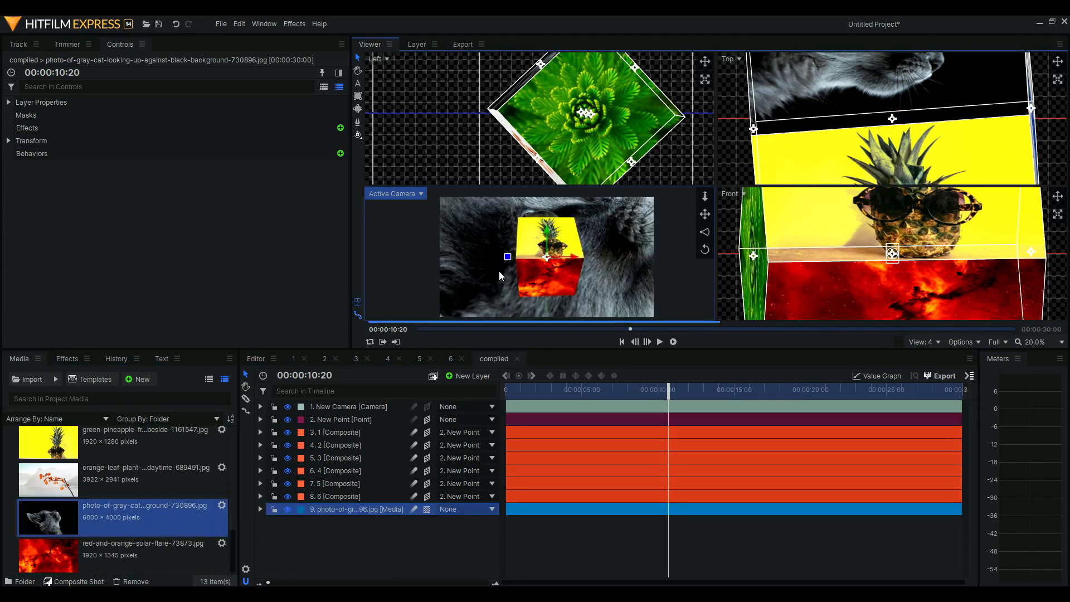
pyautogui.click(924, 342)
pyautogui.click(920, 355)
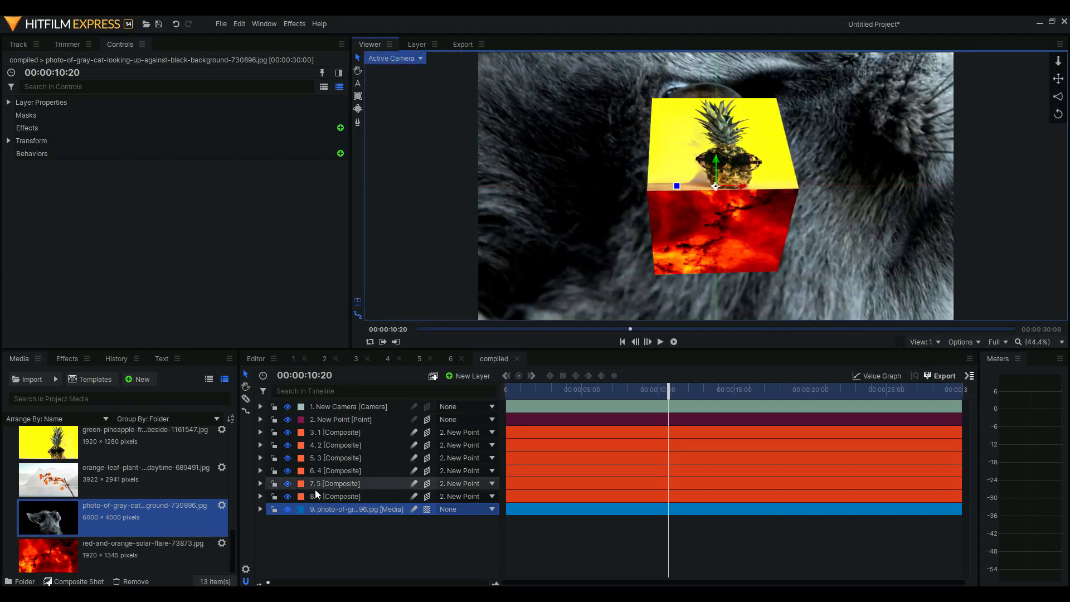
# Scale the gray cat background layer to 40% and preview the cube rotating over it around 00:00:07:13
pyautogui.click(260, 508)
pyautogui.click(270, 547)
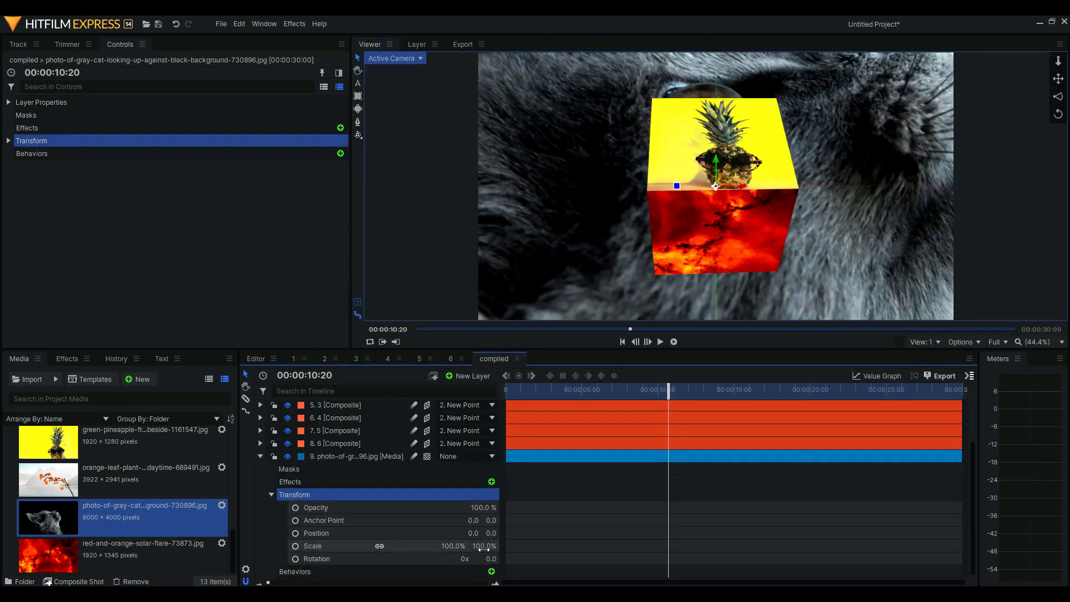
pyautogui.moveTo(484, 546); pyautogui.dragTo(450, 546)
pyautogui.moveTo(546, 389); pyautogui.dragTo(623, 387)
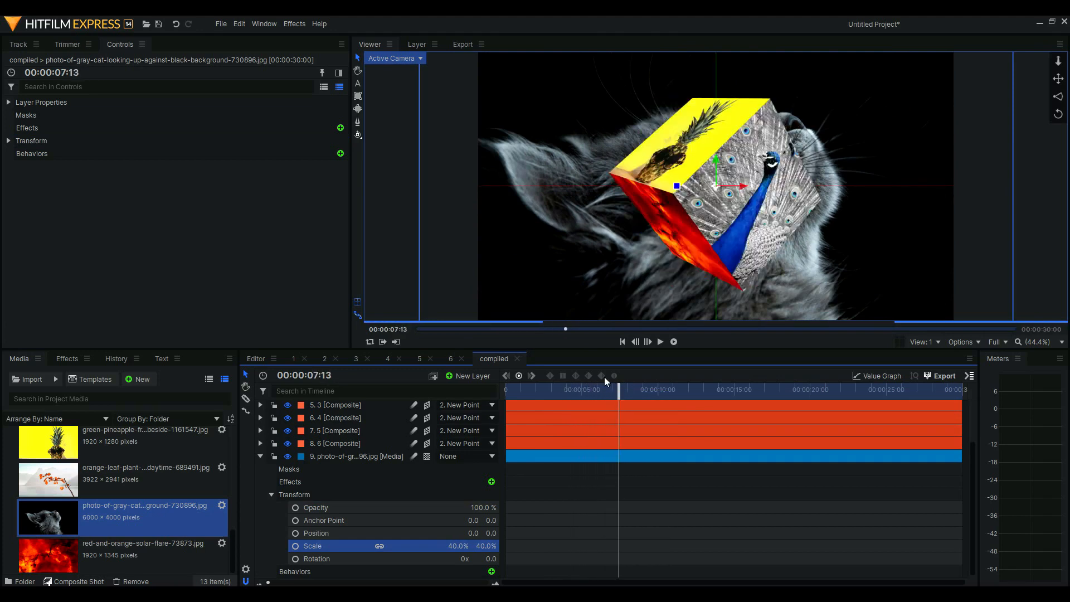